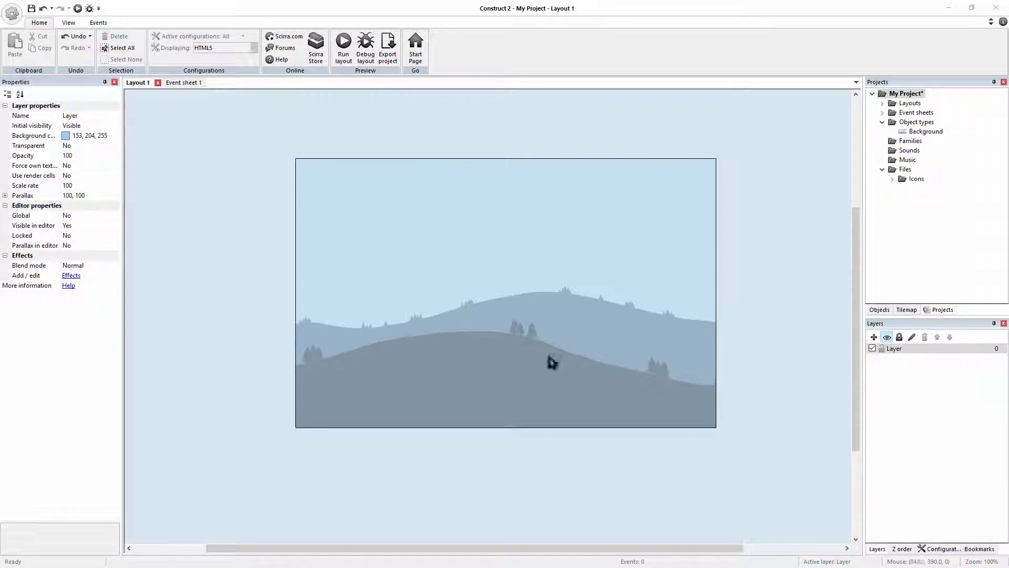
# - Look through the available new-project templates and leave the list without creating a project
pyautogui.click(20, 19)
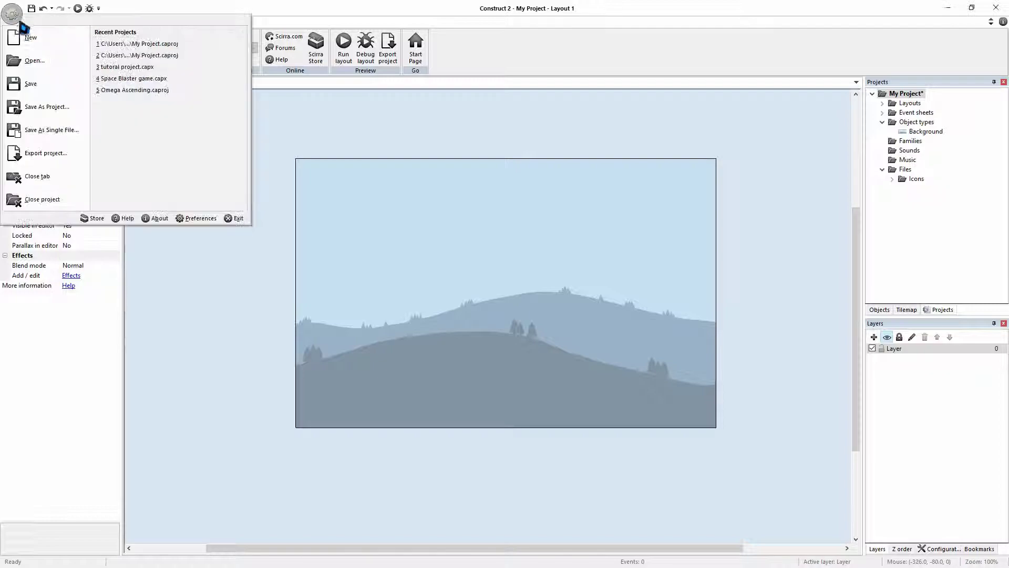
pyautogui.click(16, 23)
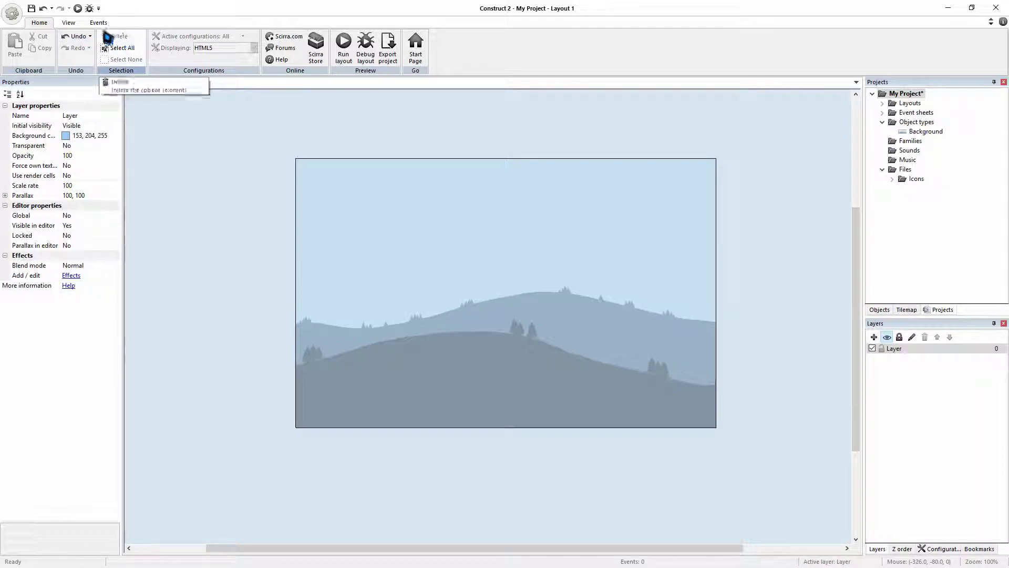
pyautogui.click(14, 11)
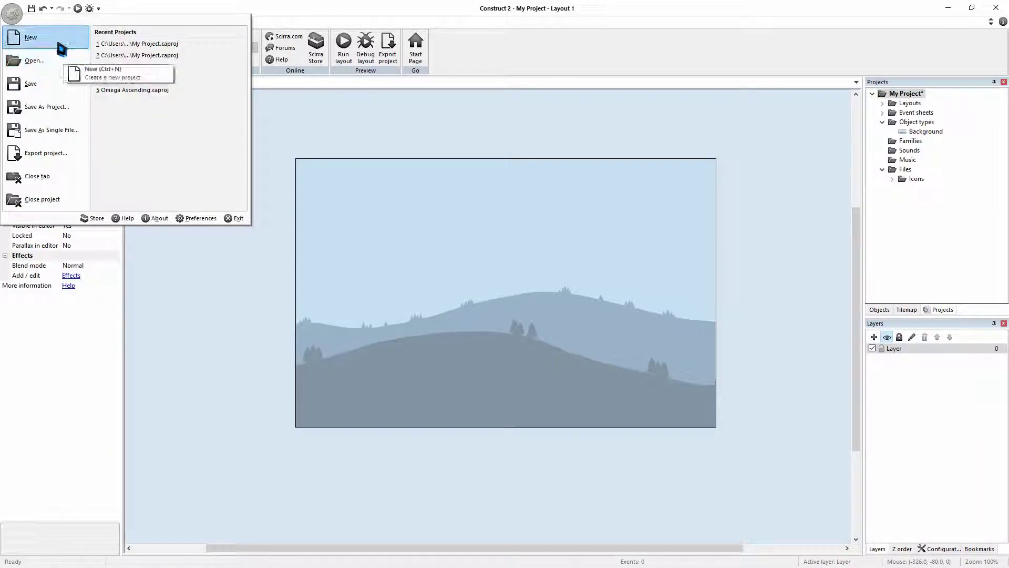
pyautogui.click(39, 47)
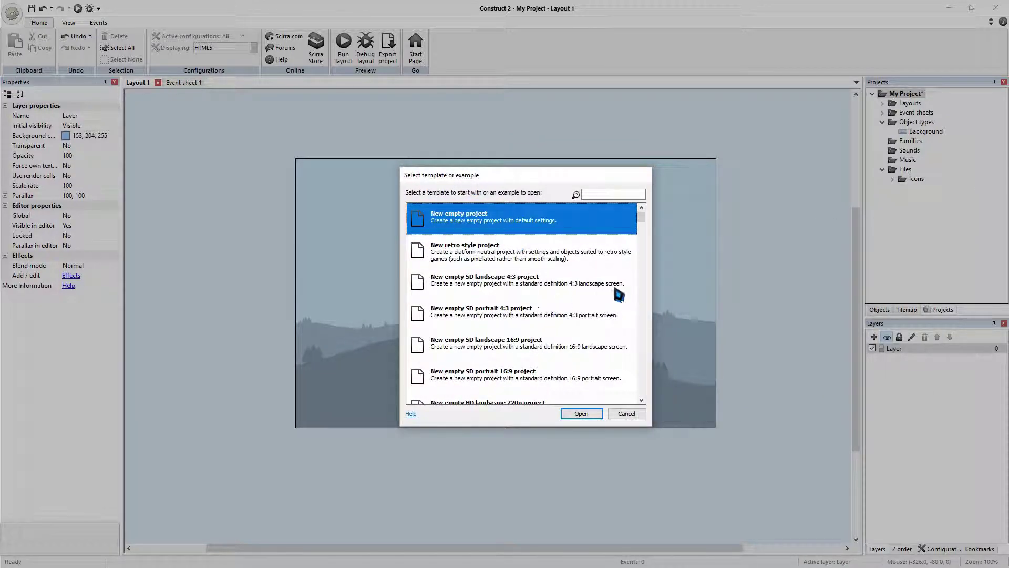
pyautogui.moveTo(641, 219)
pyautogui.mouseDown()
pyautogui.moveTo(647, 414)
pyautogui.moveTo(644, 219)
pyautogui.mouseUp()
pyautogui.click(512, 229)
pyautogui.click(627, 413)
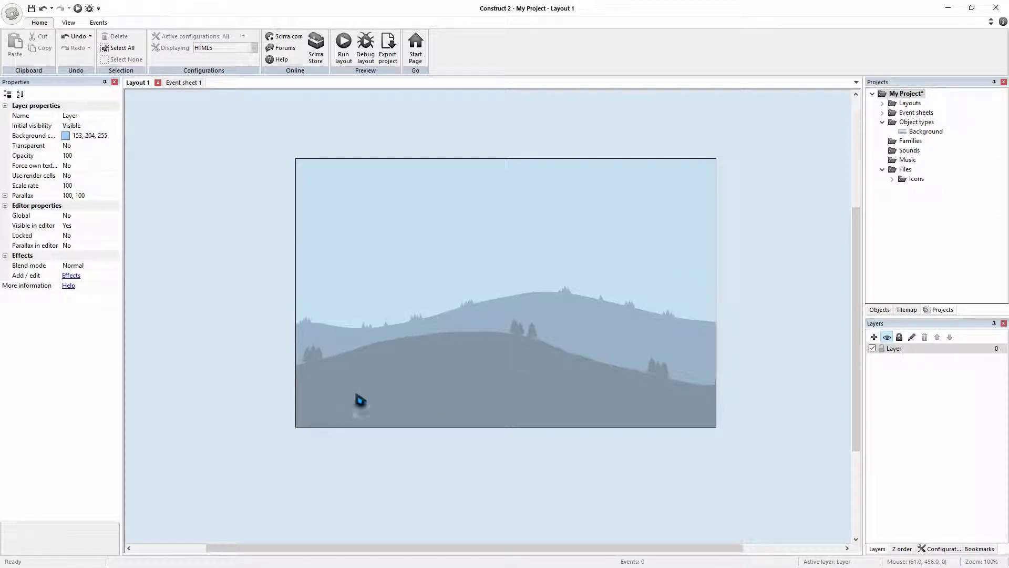
# - Examine the Background object's properties, the view options and the project's own properties
pyautogui.click(940, 134)
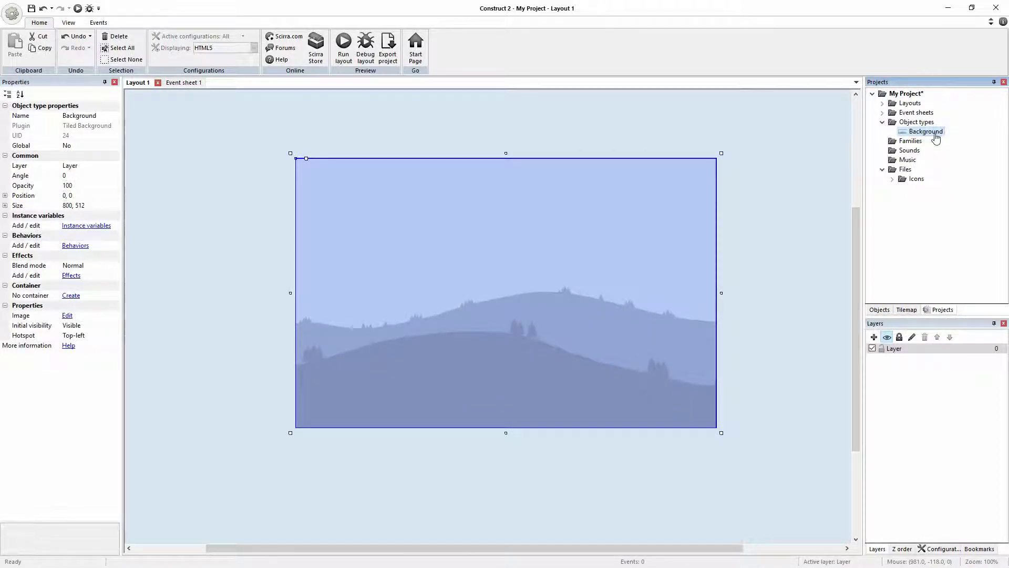
pyautogui.click(777, 270)
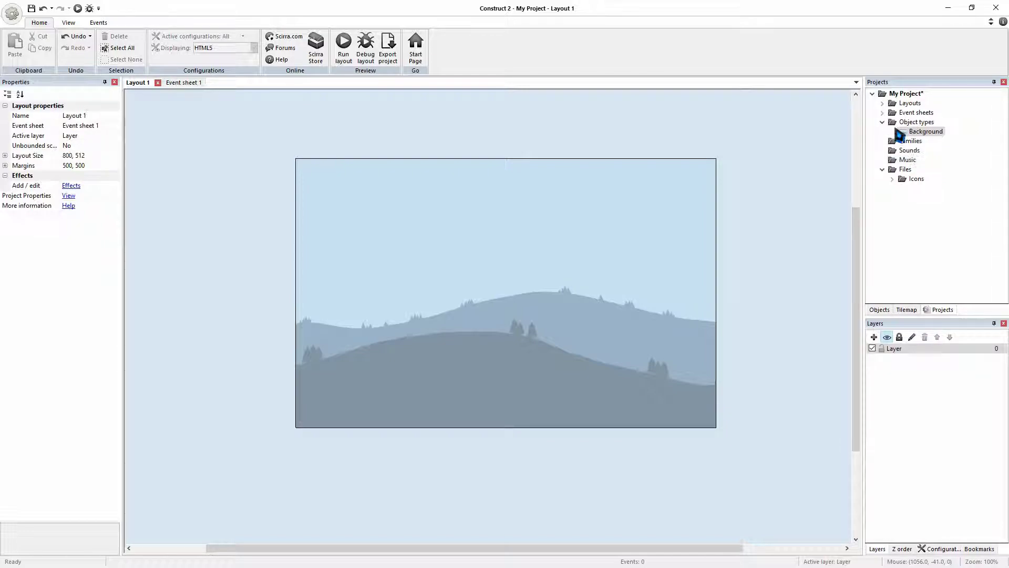
pyautogui.click(71, 23)
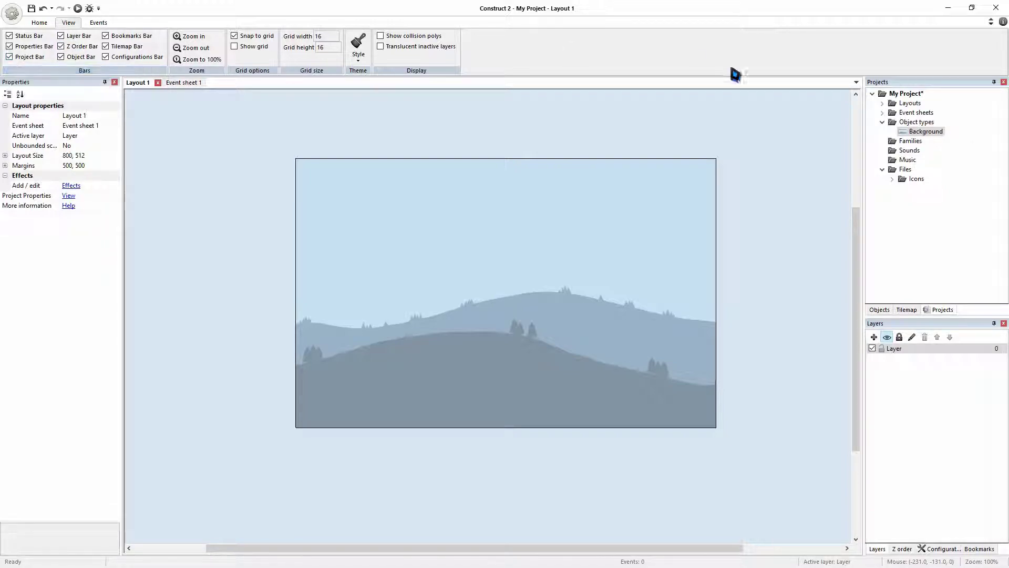
pyautogui.click(901, 94)
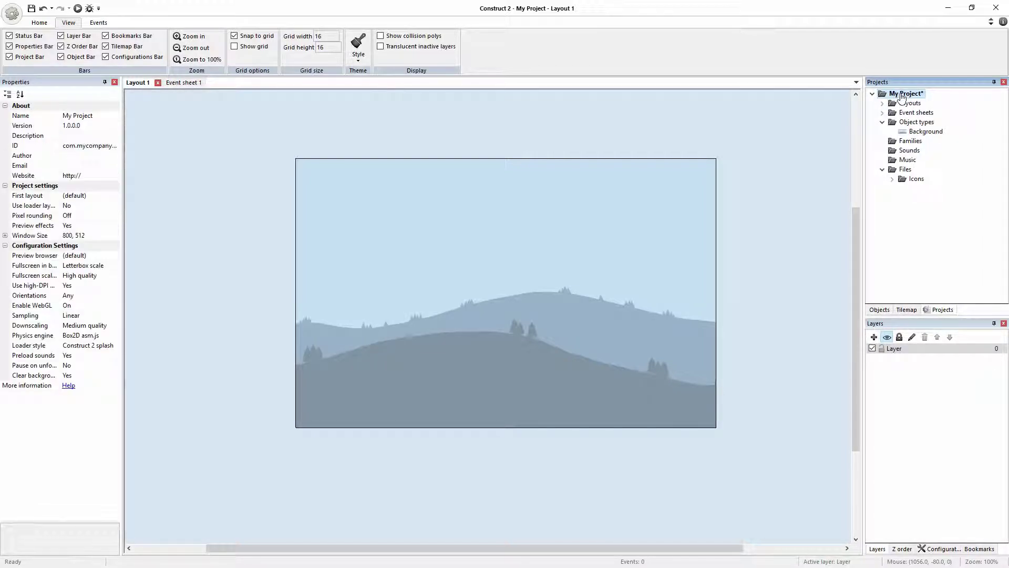
pyautogui.click(99, 115)
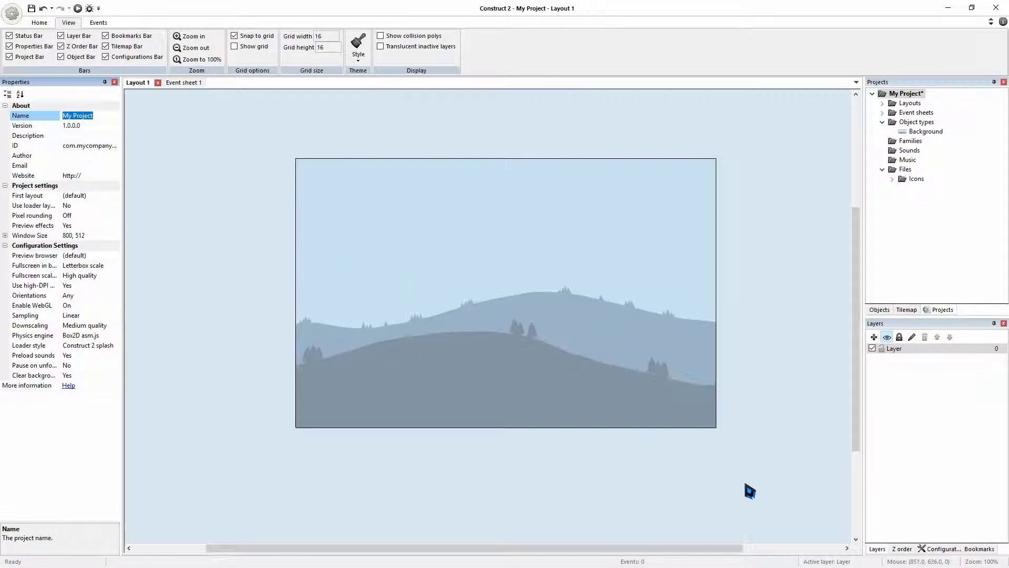
pyautogui.click(540, 474)
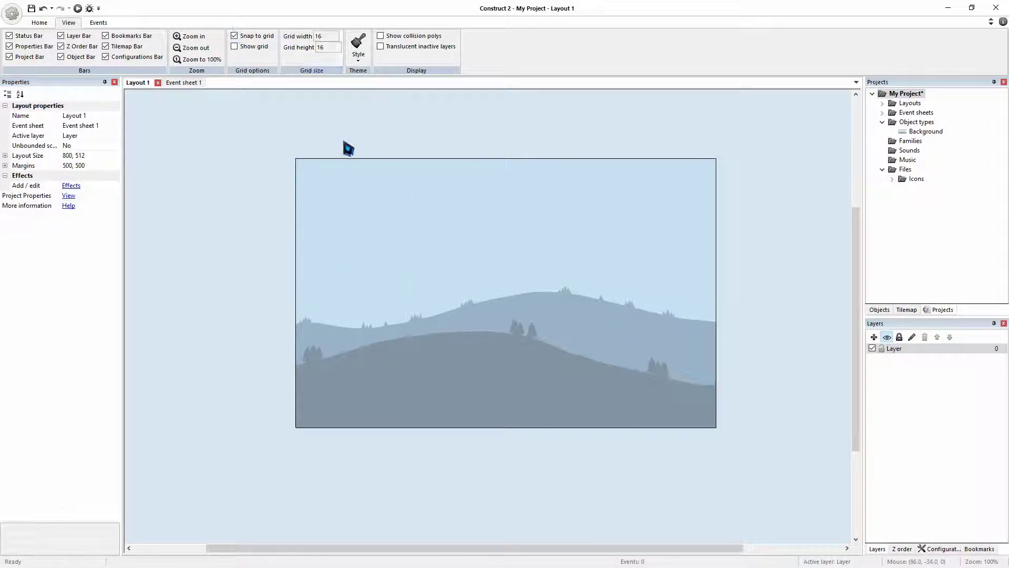
# - Compare Event sheet 1 with Layout 1, and examine the Background object and the options for object types
pyautogui.click(186, 83)
pyautogui.click(139, 83)
pyautogui.click(184, 84)
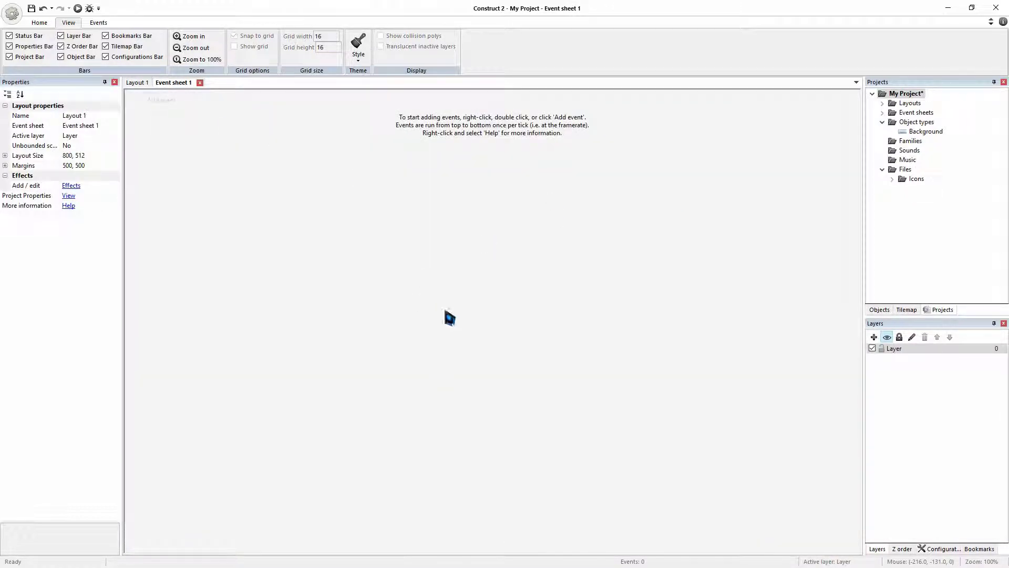
pyautogui.click(136, 84)
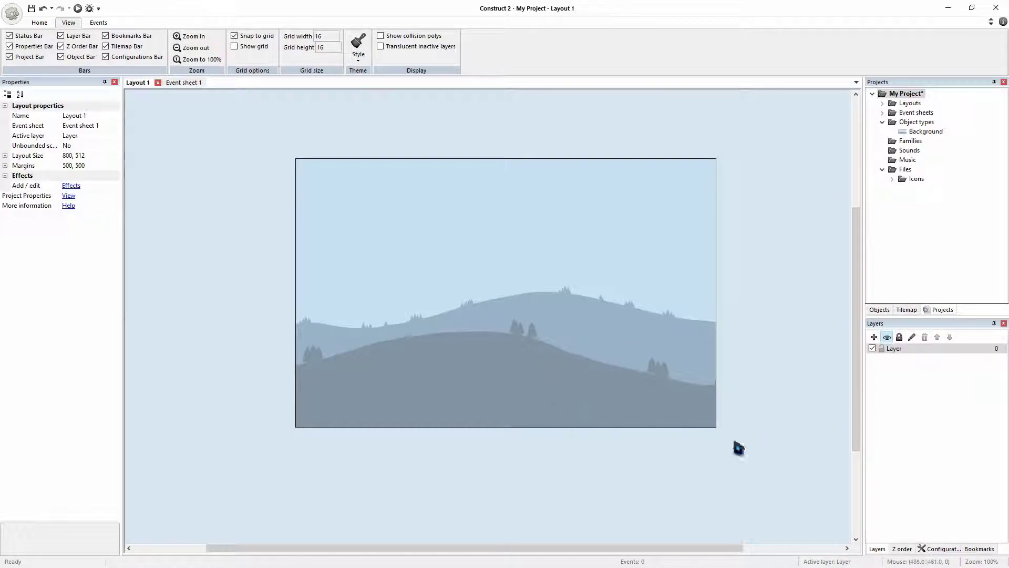
pyautogui.click(921, 132)
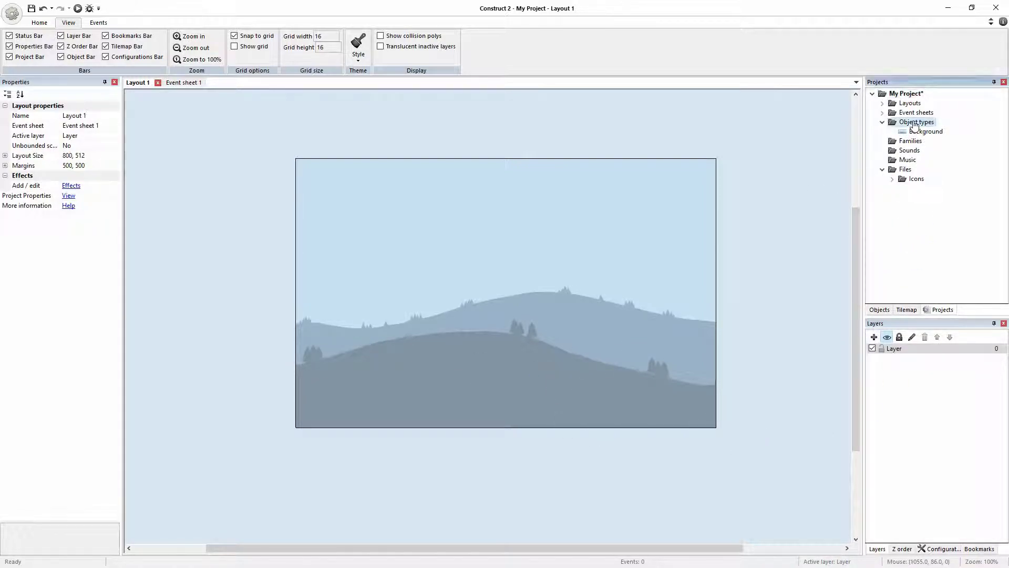
pyautogui.click(916, 123)
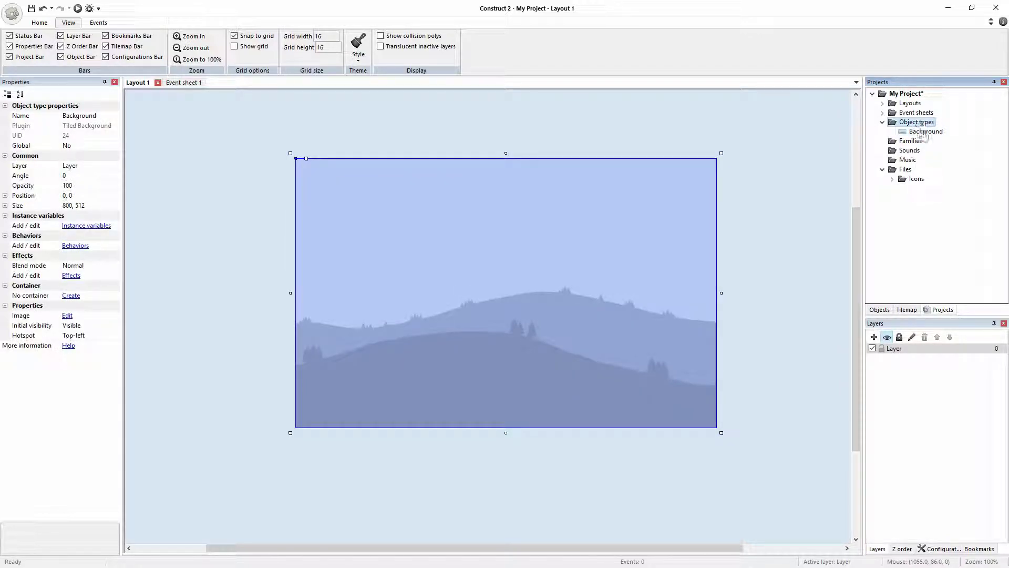
pyautogui.click(728, 272)
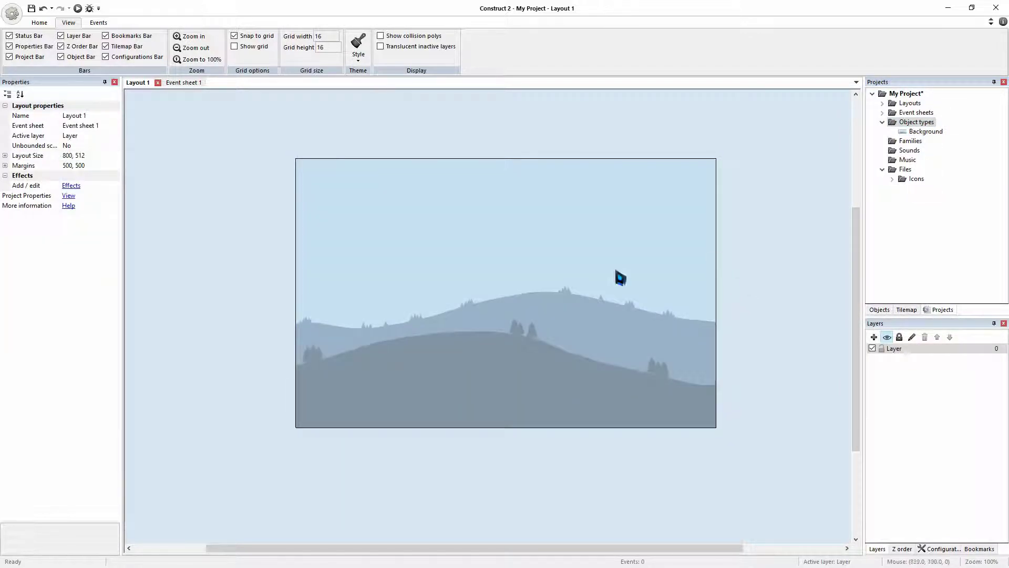
pyautogui.rightClick(913, 125)
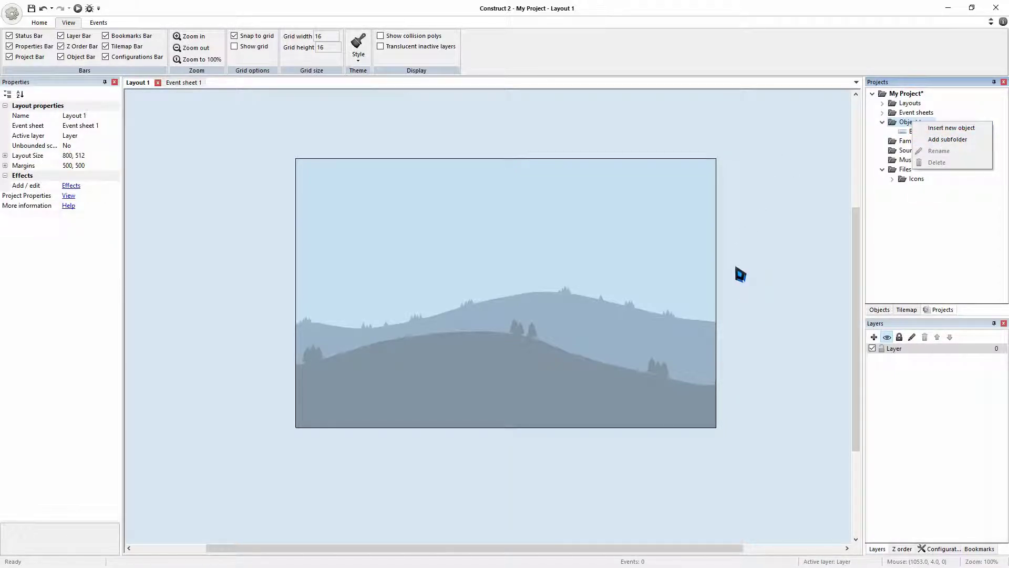
pyautogui.click(740, 274)
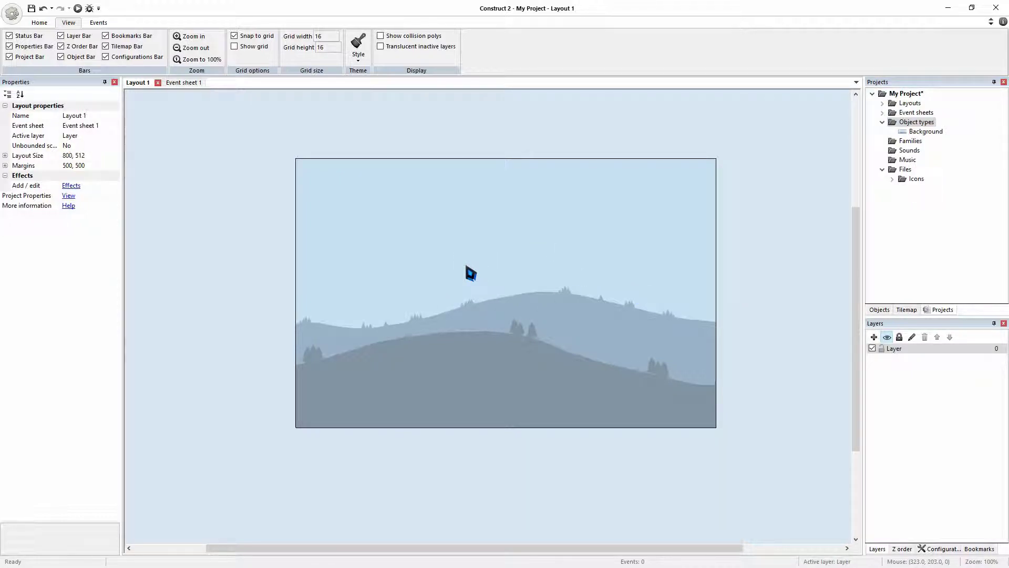
# - Insert a new Sprite object named Player and place it near the centre of the layout
pyautogui.rightClick(735, 291)
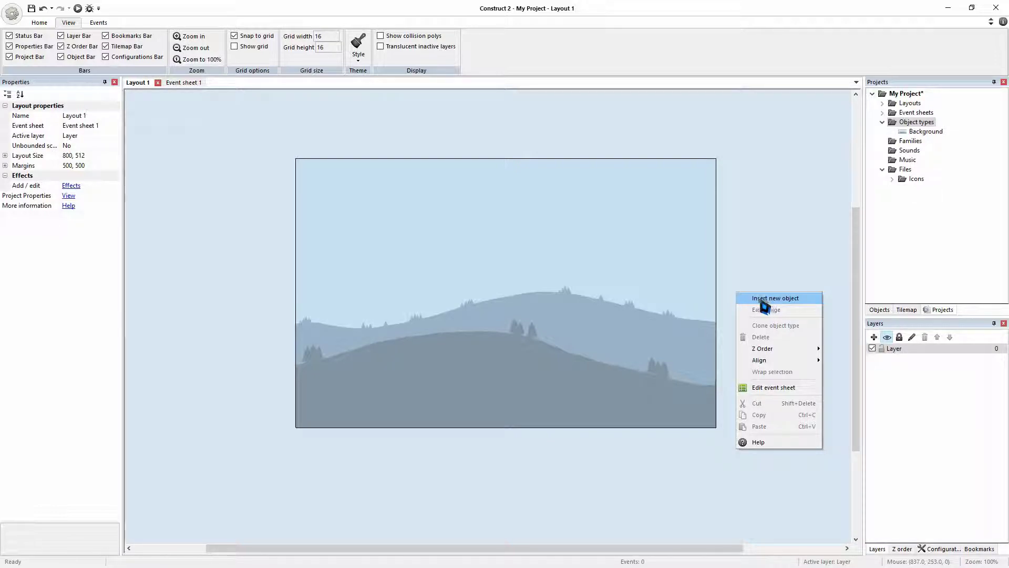
pyautogui.click(762, 304)
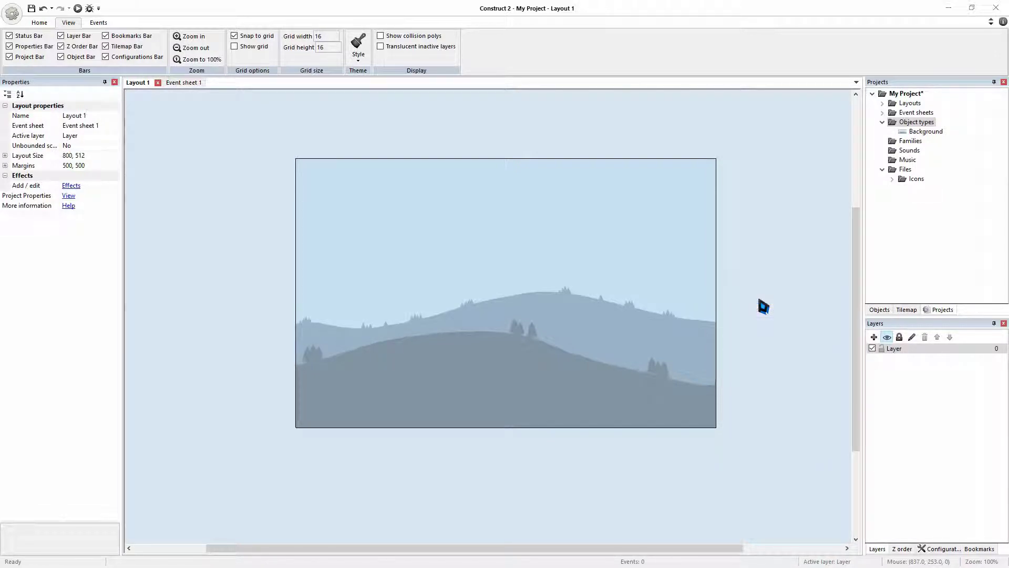
pyautogui.moveTo(504, 188); pyautogui.dragTo(641, 167)
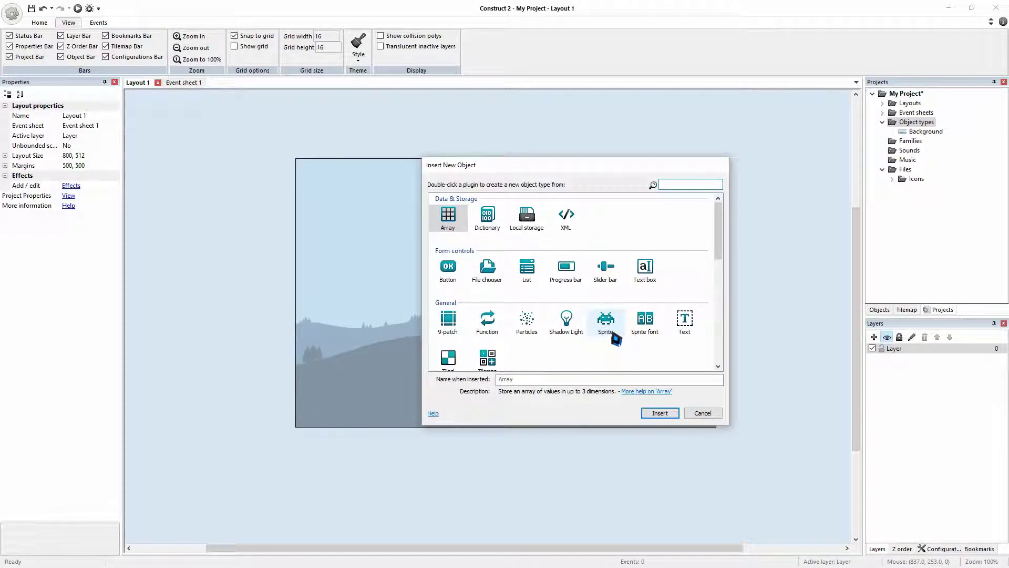
pyautogui.scroll(-10, 528, 263)
pyautogui.scroll(10, 578, 284)
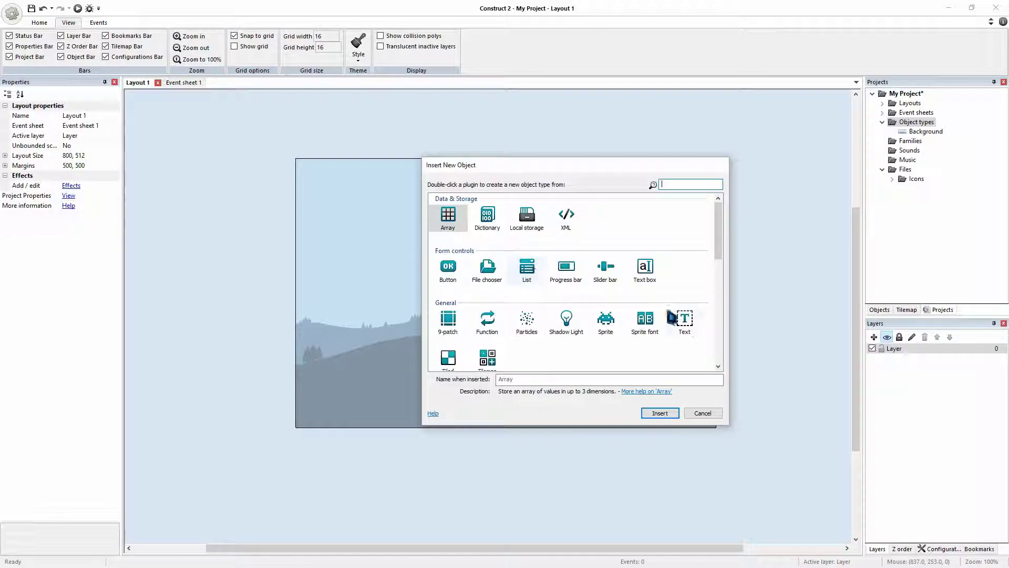
pyautogui.click(620, 326)
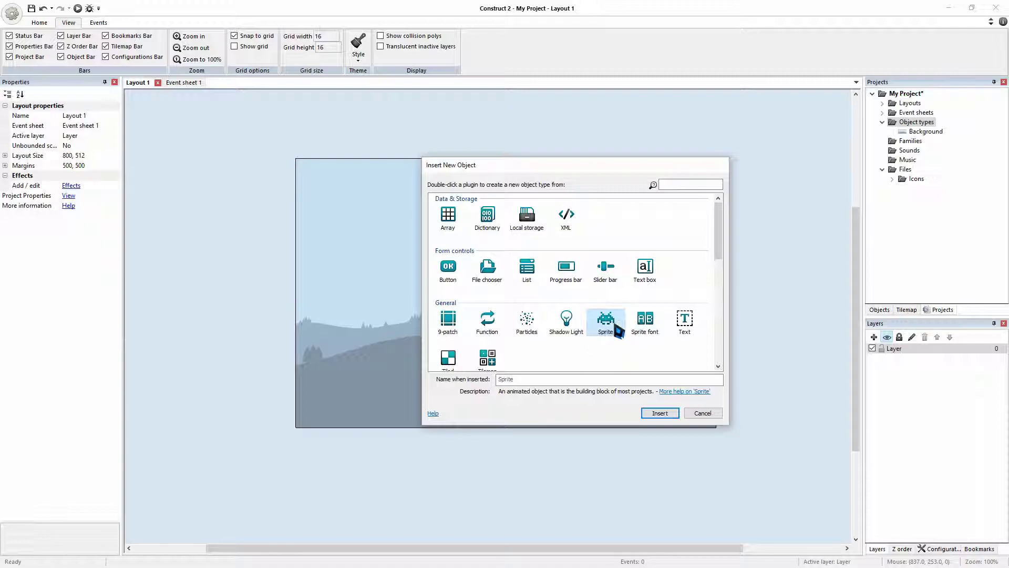
pyautogui.click(528, 379)
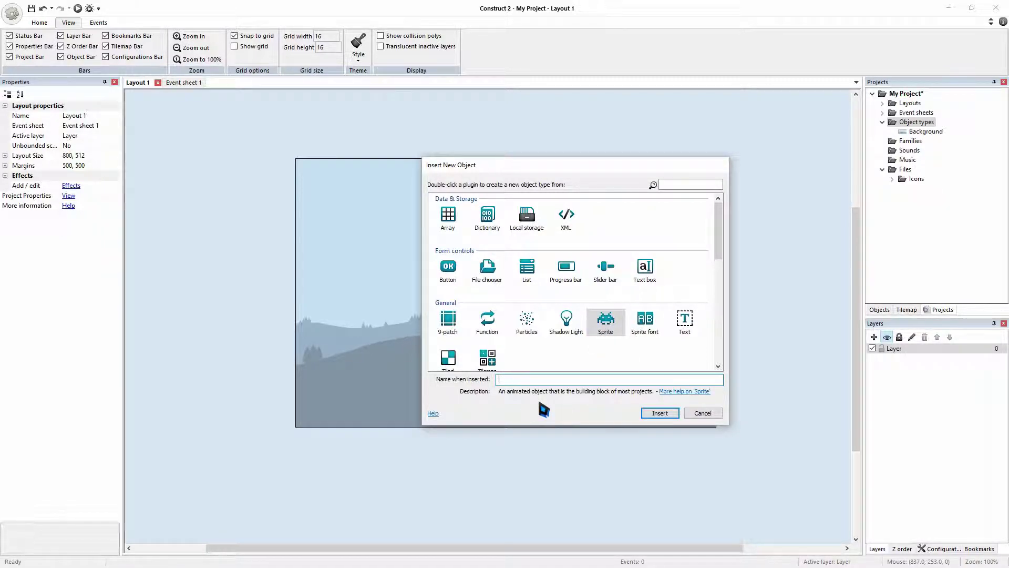
pyautogui.write('Player')
pyautogui.click(661, 413)
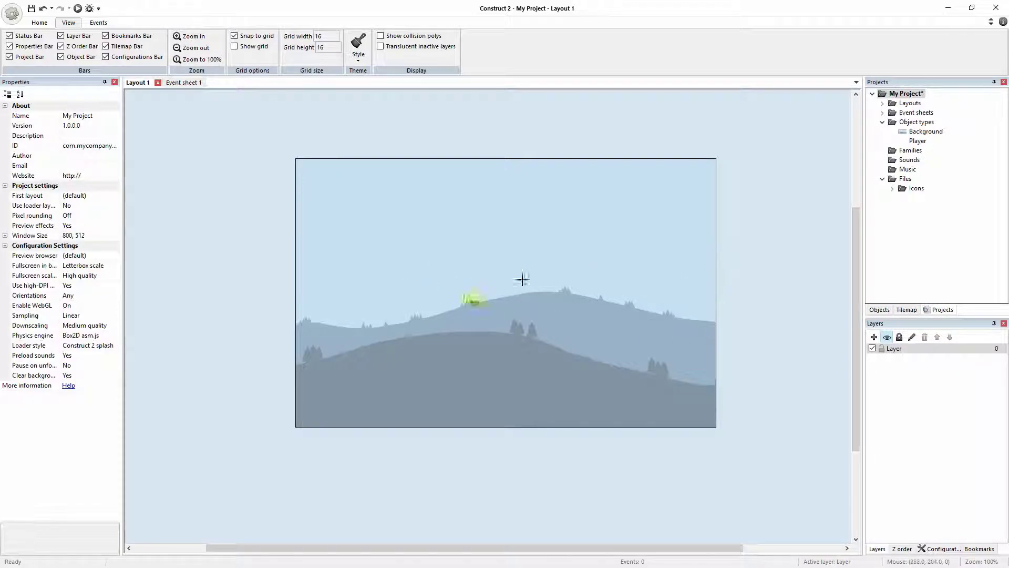
pyautogui.click(494, 292)
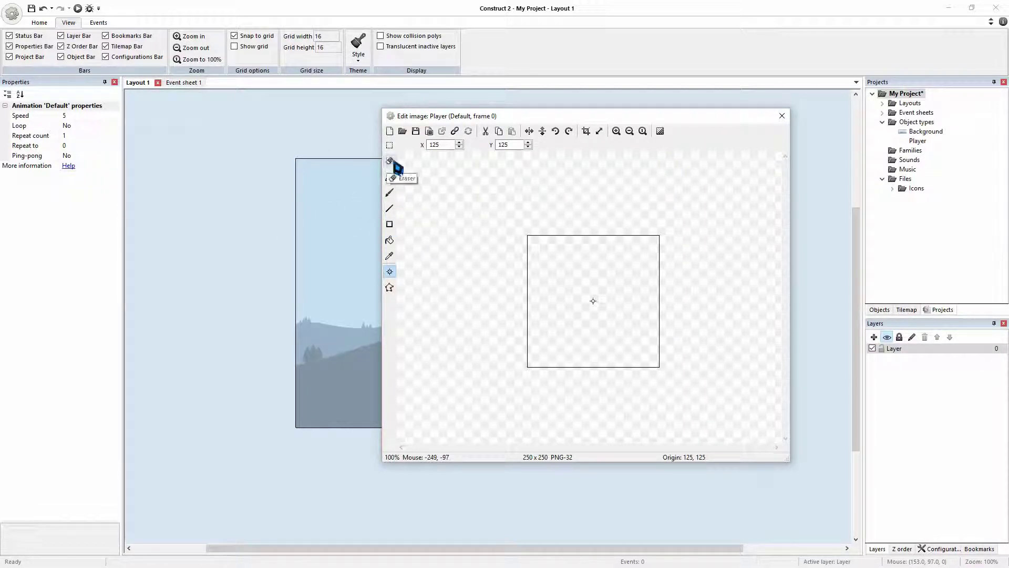
# - Examine the image editor's selection, eraser, pencil, brush, line and fill tools and their options
pyautogui.click(390, 146)
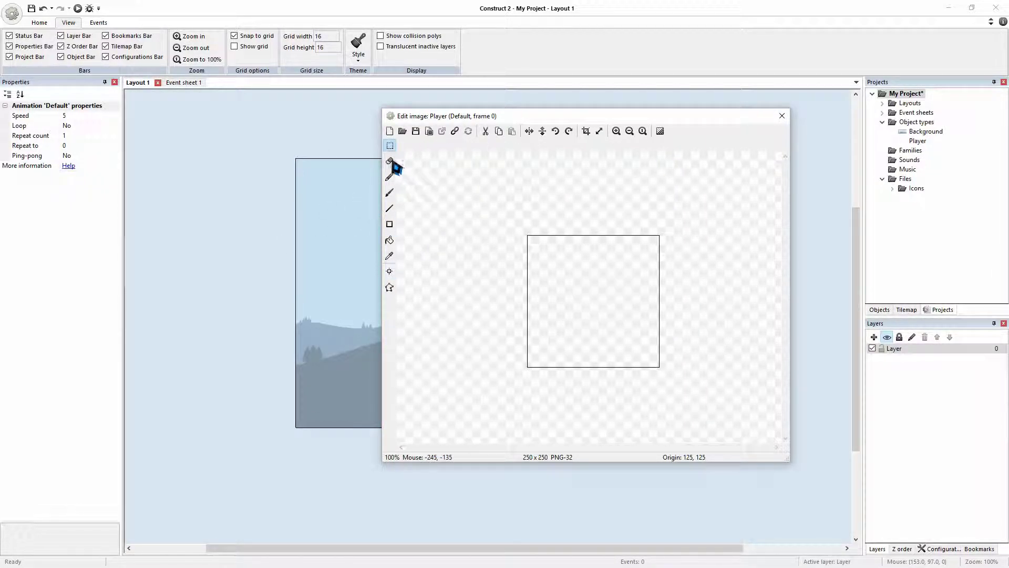
pyautogui.click(391, 162)
pyautogui.click(389, 182)
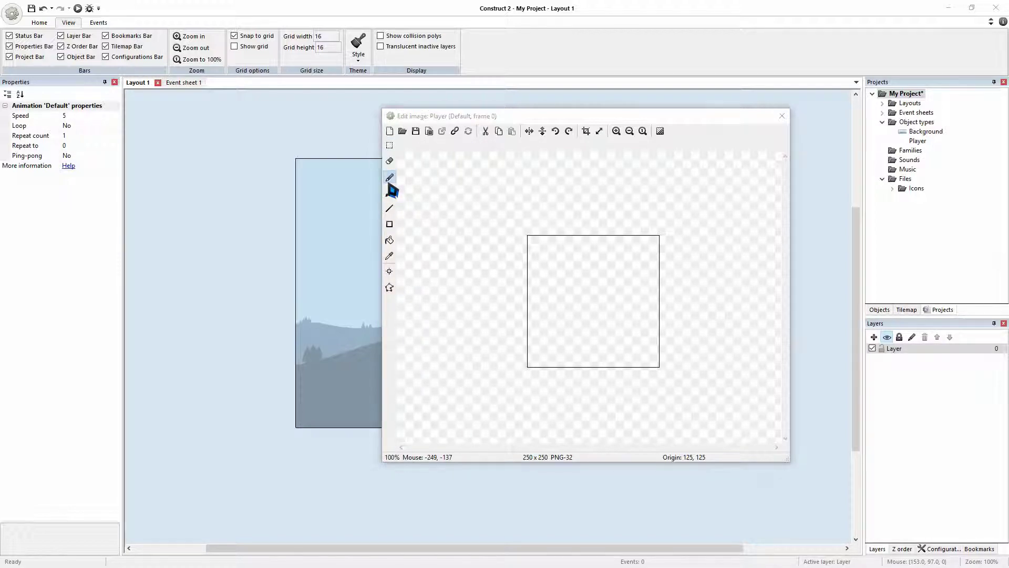
pyautogui.click(389, 193)
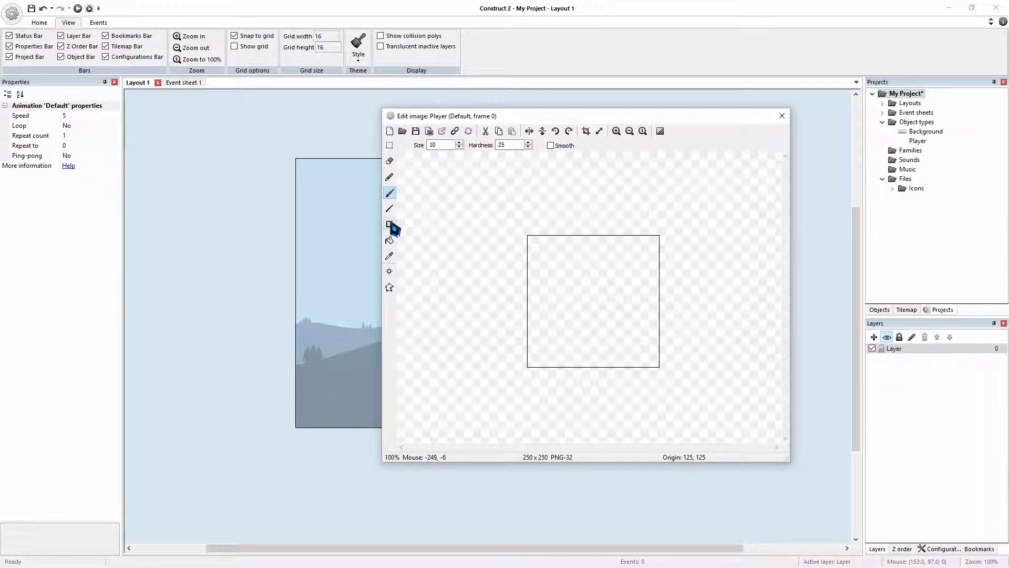
pyautogui.click(390, 209)
pyautogui.click(393, 243)
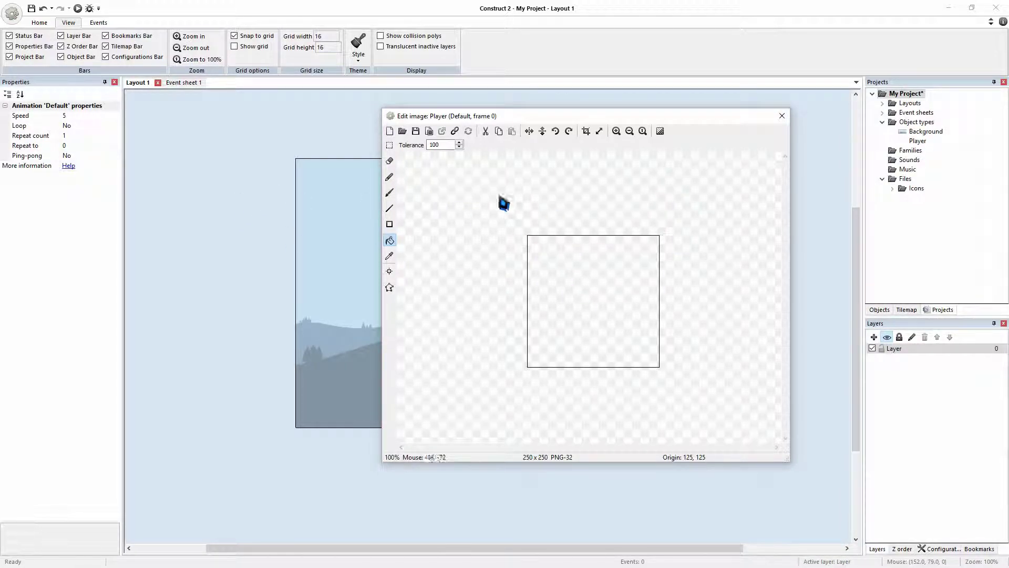
# - Load Hero.png from the Construct 2 Tutorial Content folder as the Player sprite's image, and move the image editor aside to reveal the layout
pyautogui.click(404, 134)
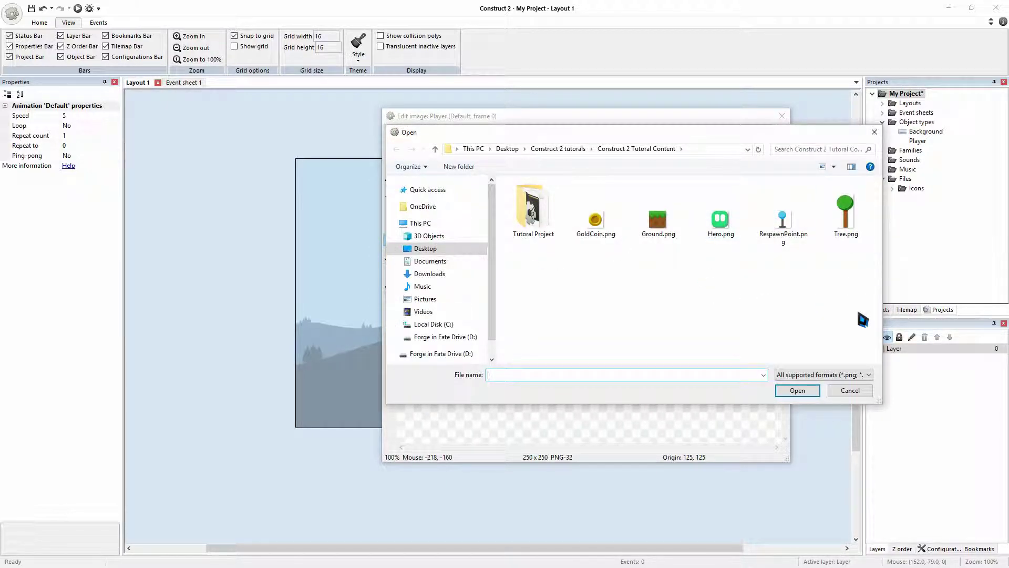
pyautogui.click(732, 237)
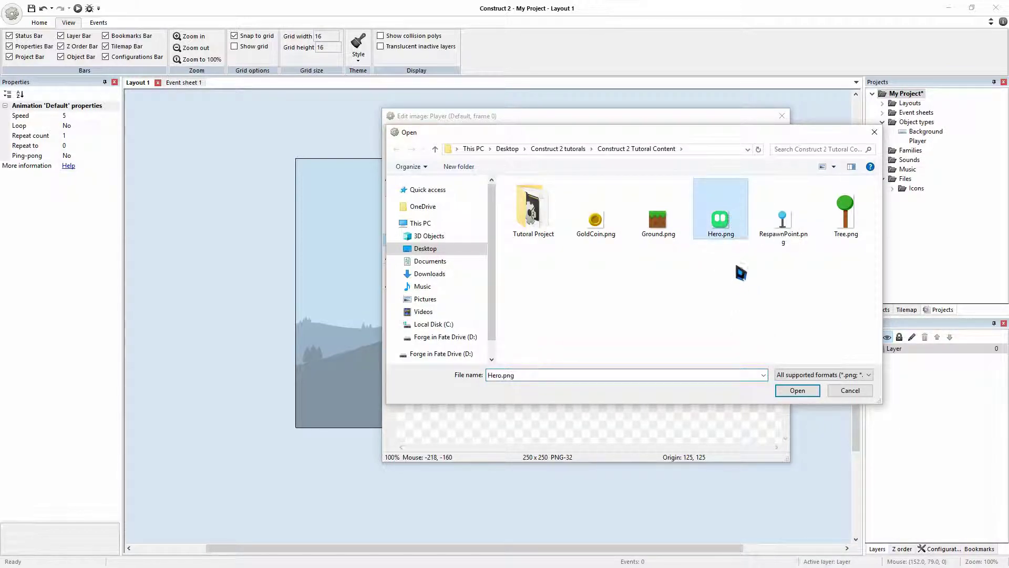
pyautogui.click(797, 390)
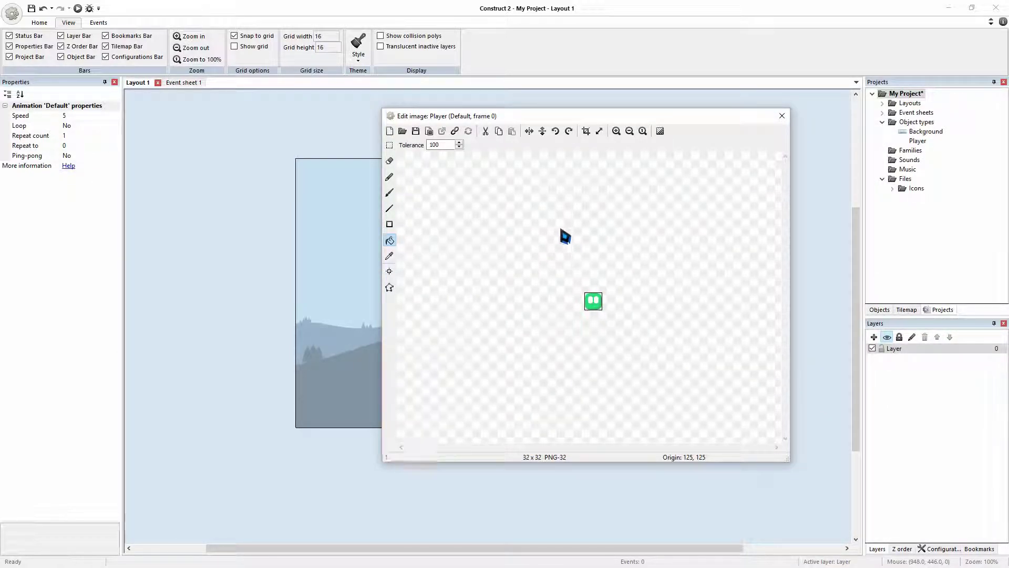
pyautogui.moveTo(665, 116); pyautogui.dragTo(777, 238)
pyautogui.moveTo(634, 237); pyautogui.dragTo(756, 151)
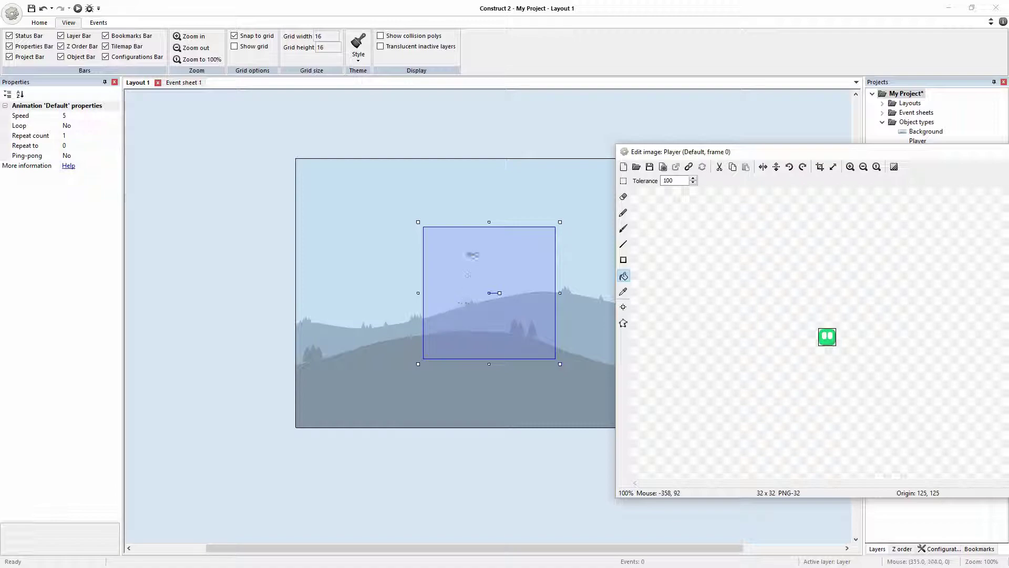
pyautogui.moveTo(830, 152); pyautogui.dragTo(746, 137)
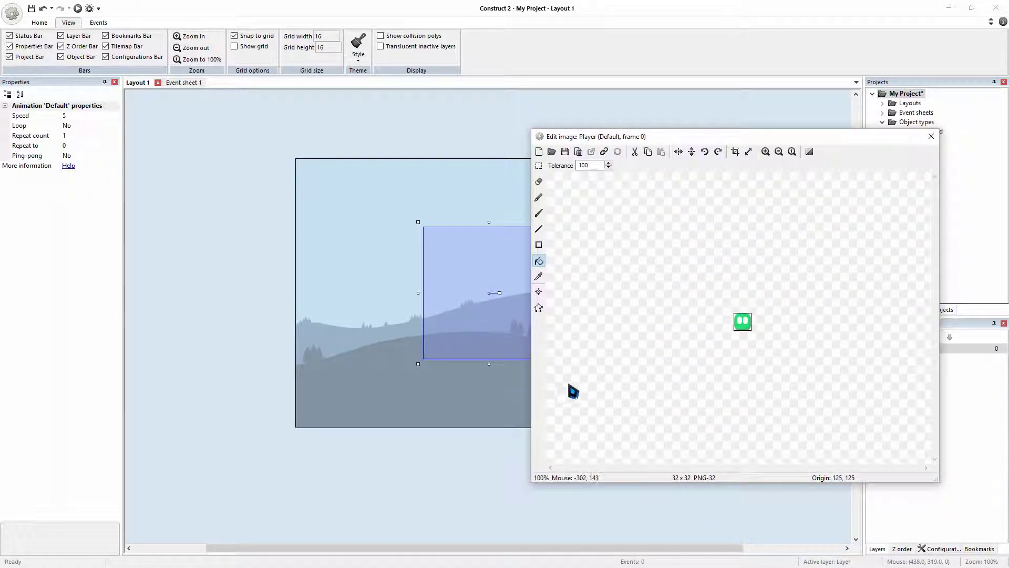
# - Check the canvas size of the Player image without changing it, and close the image editor
pyautogui.click(749, 152)
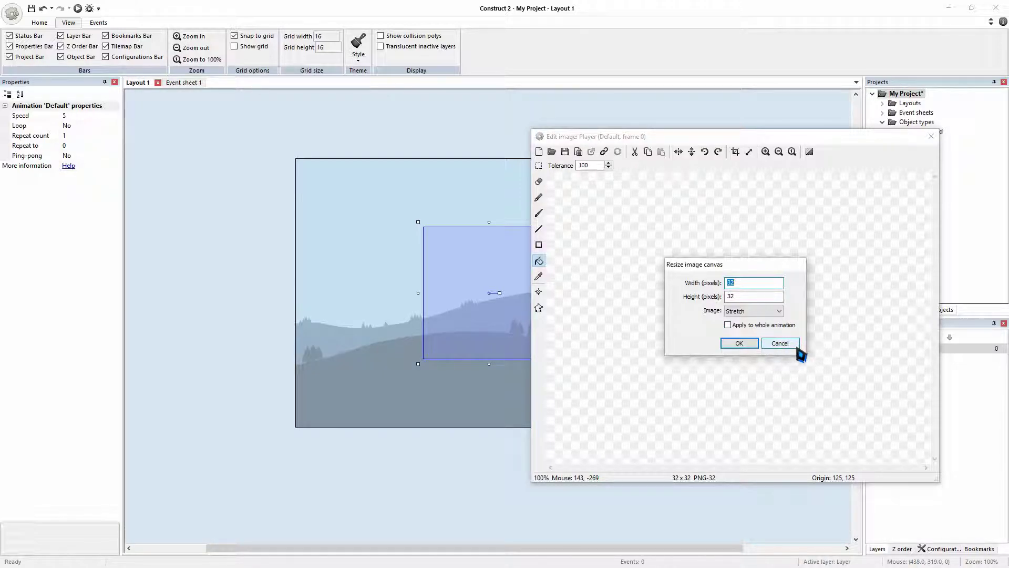
pyautogui.click(779, 343)
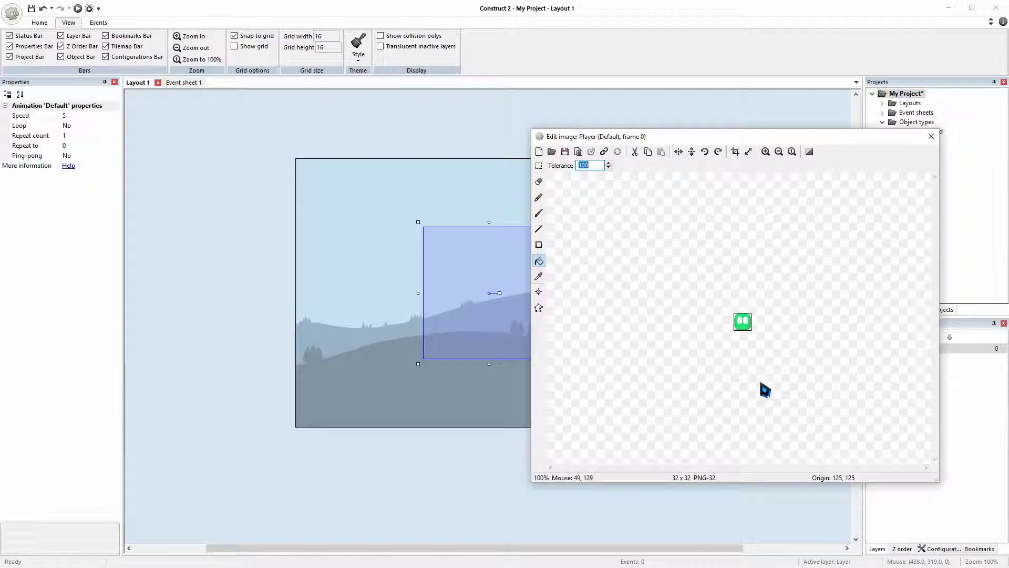
pyautogui.moveTo(708, 135); pyautogui.dragTo(624, 121)
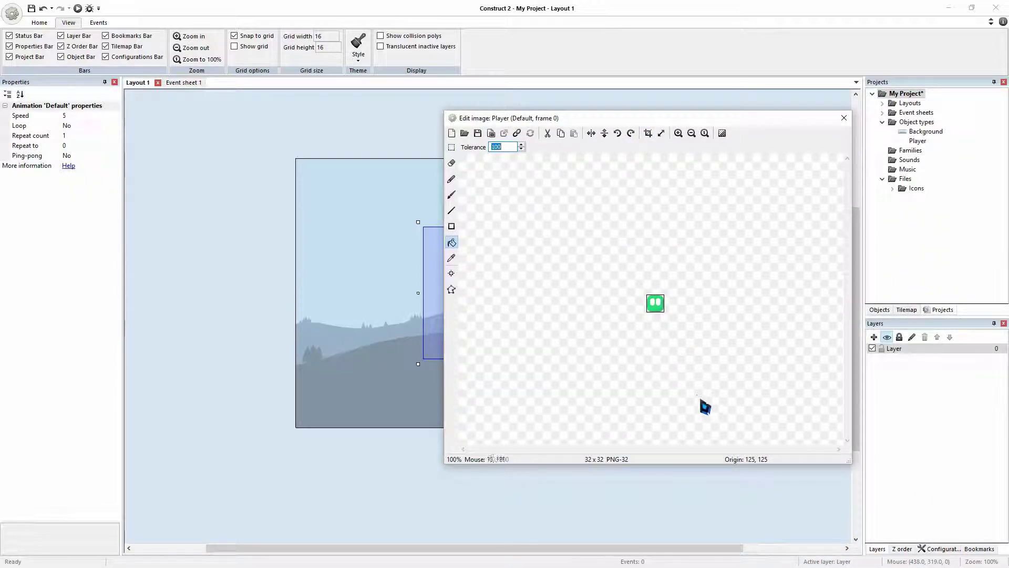
pyautogui.click(843, 118)
# - Position the Player sprite at 384, 256 and preview the layout in the browser
pyautogui.moveTo(484, 304); pyautogui.dragTo(490, 297)
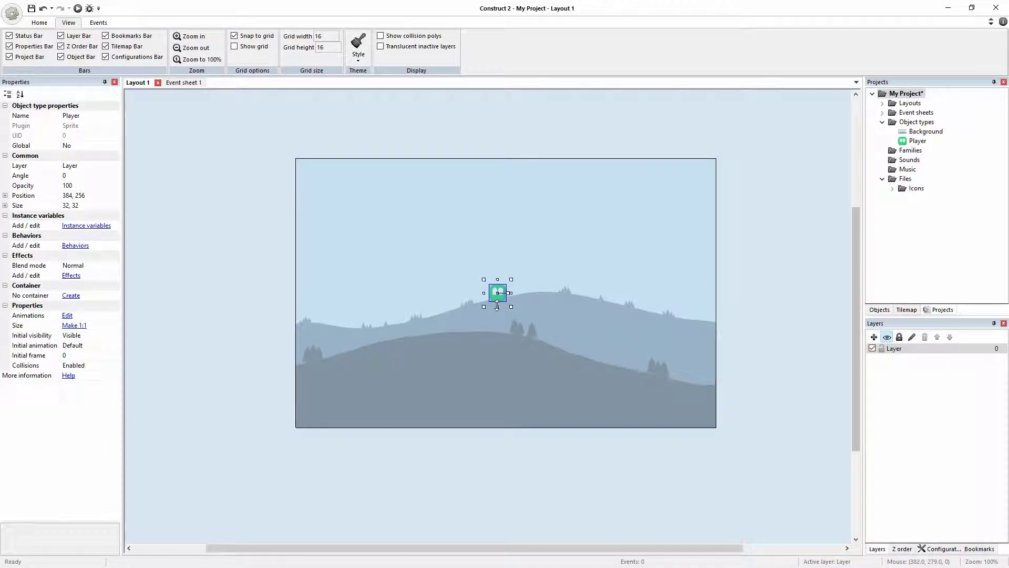
pyautogui.click(77, 8)
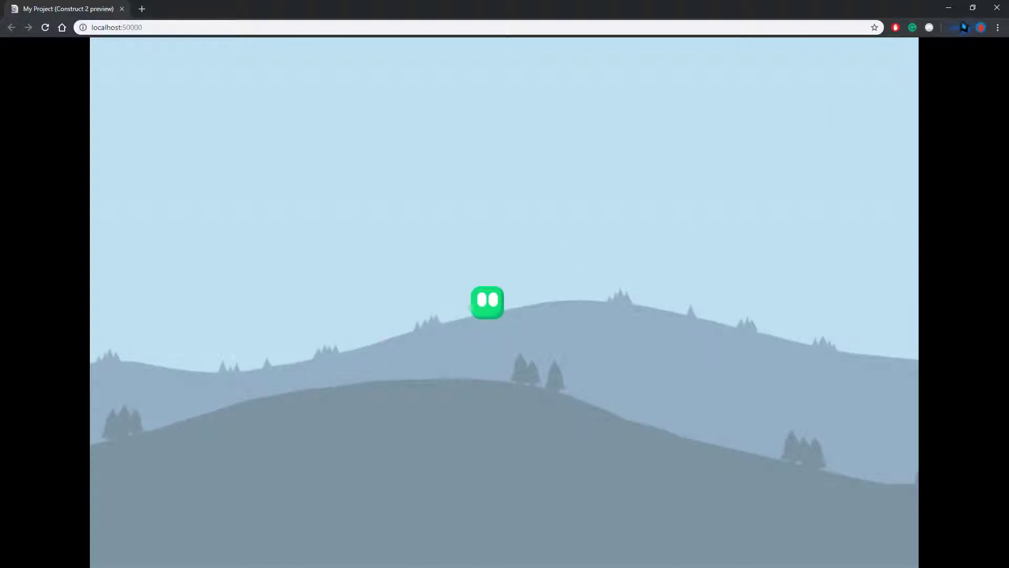
pyautogui.click(997, 13)
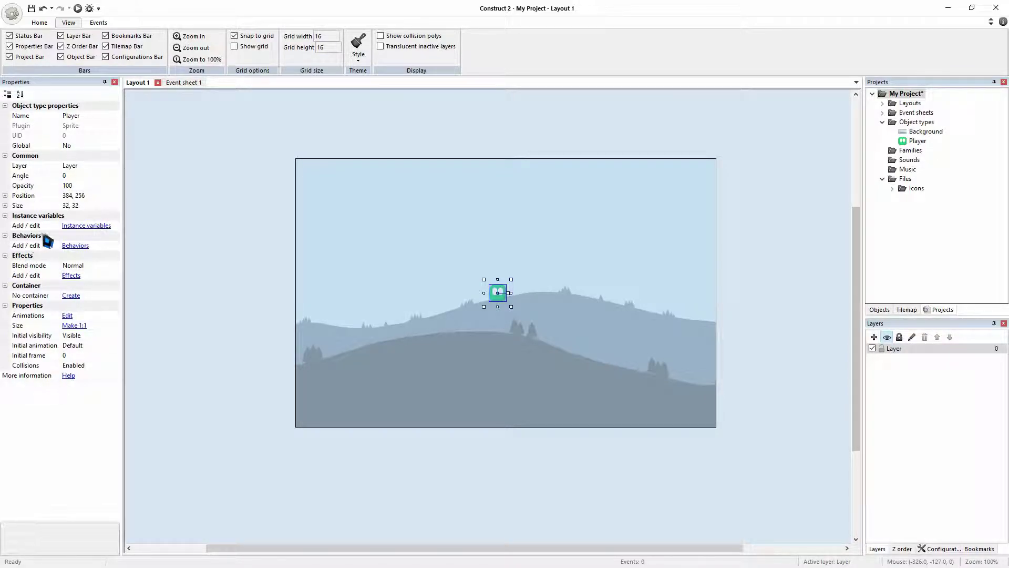
# - Add the Solid behavior to the Player sprite
pyautogui.click(73, 246)
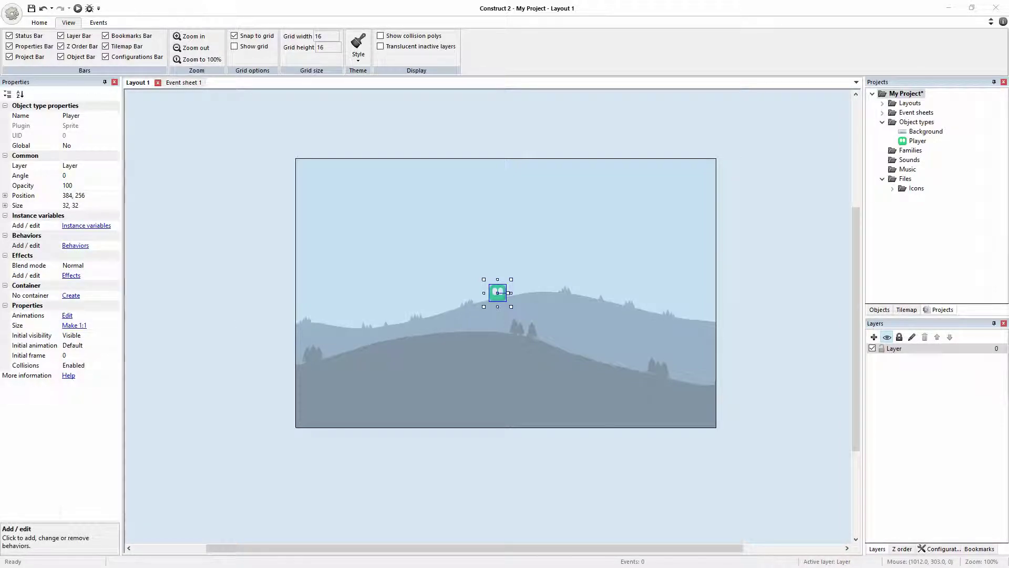
pyautogui.moveTo(1008, 195); pyautogui.dragTo(466, 203)
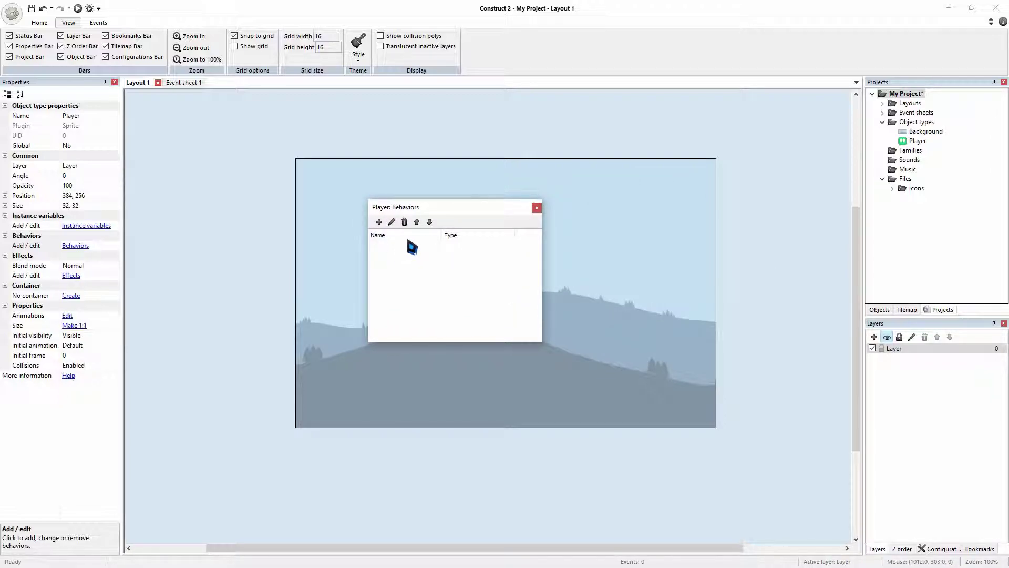
pyautogui.click(378, 222)
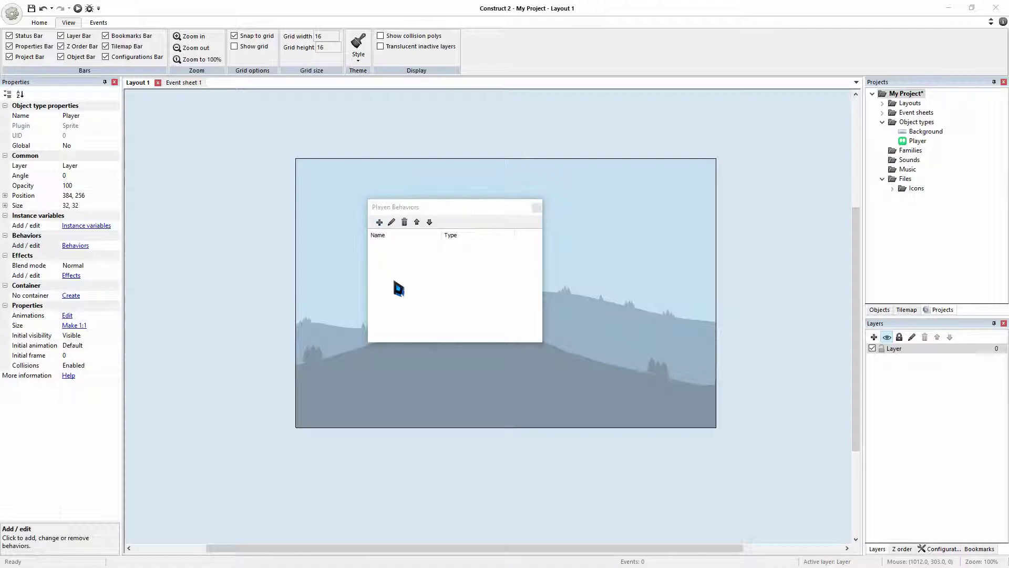
pyautogui.scroll(-5, 601, 291)
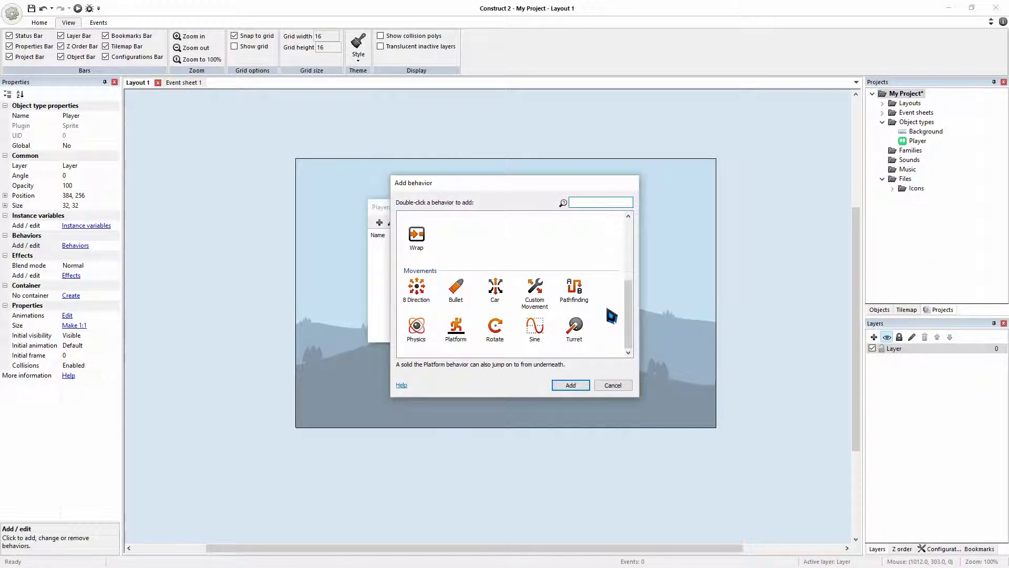
pyautogui.scroll(6, 615, 339)
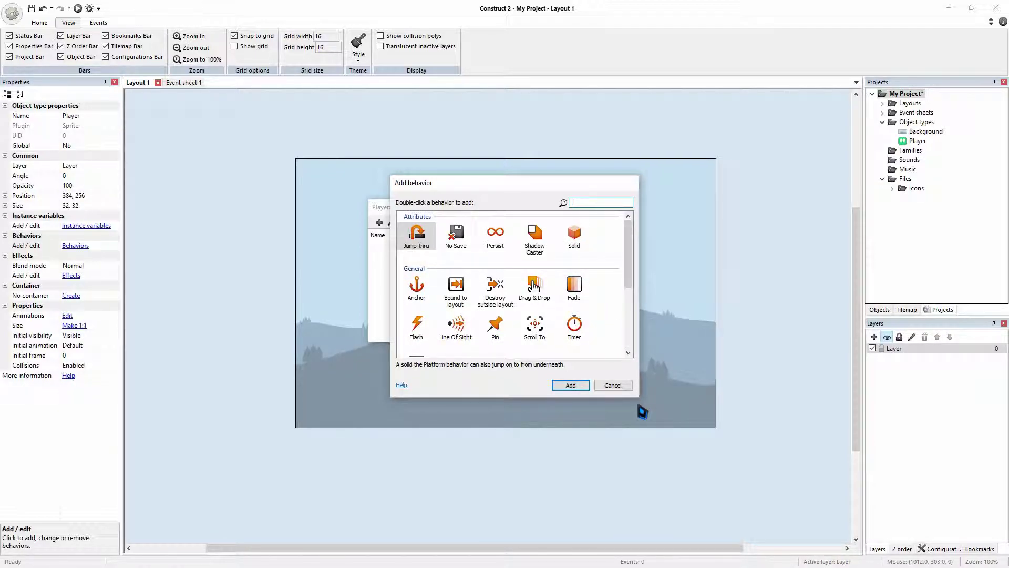
pyautogui.click(584, 246)
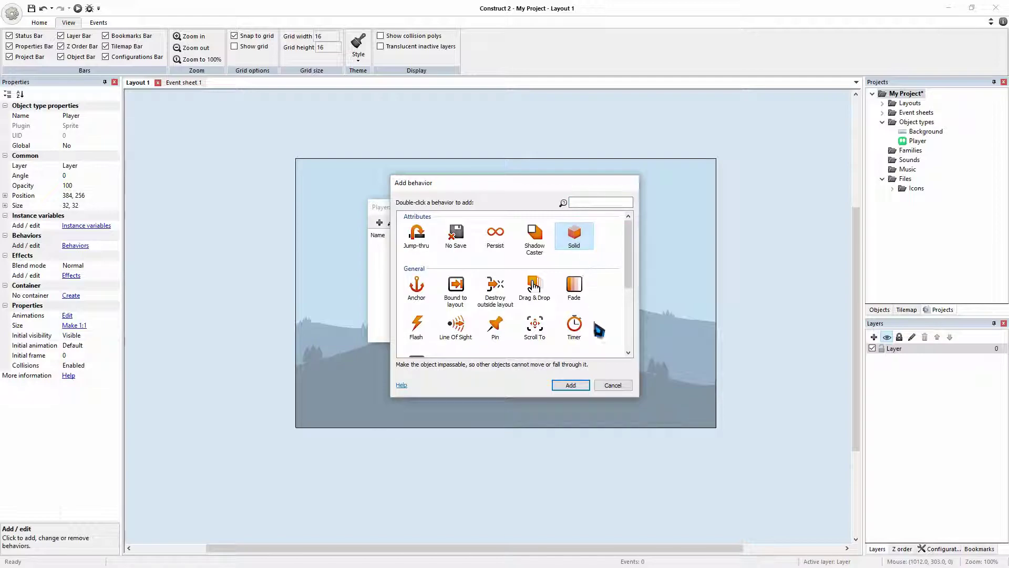
pyautogui.click(572, 386)
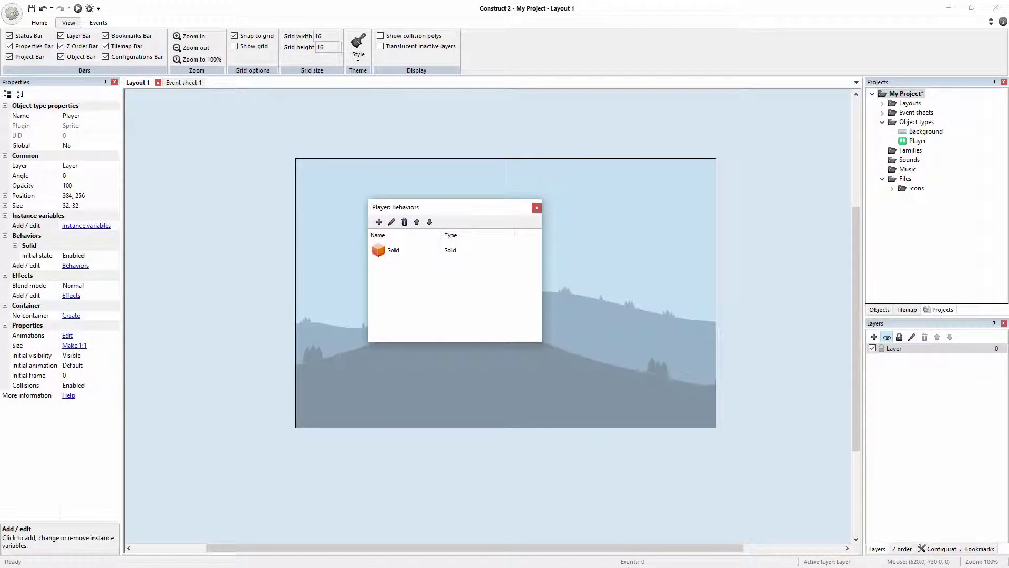
# - Add the Destroy outside layout behavior to the Player sprite
pyautogui.click(379, 222)
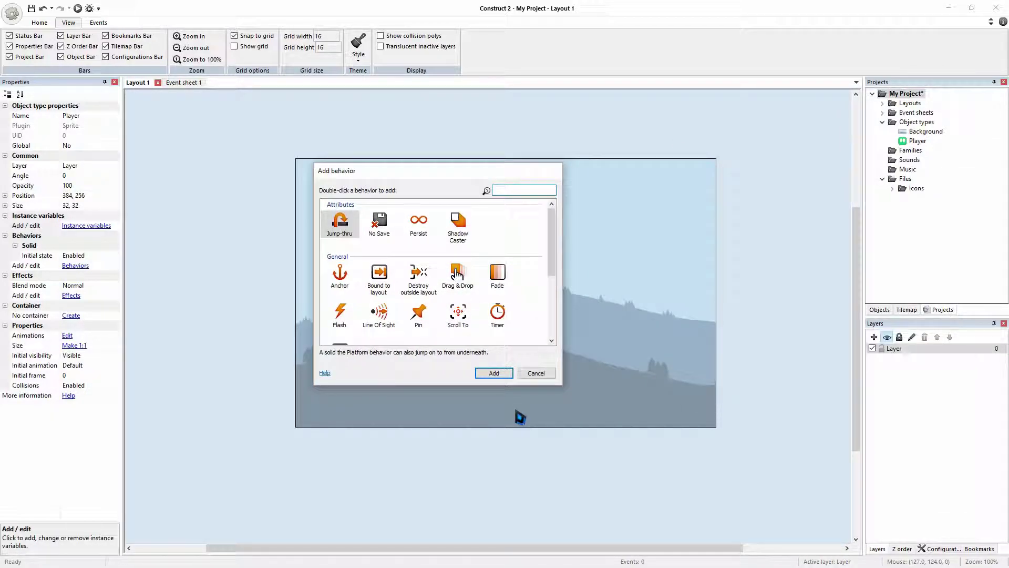
pyautogui.scroll(-2, 399, 297)
pyautogui.scroll(-1, 399, 298)
pyautogui.scroll(3, 419, 302)
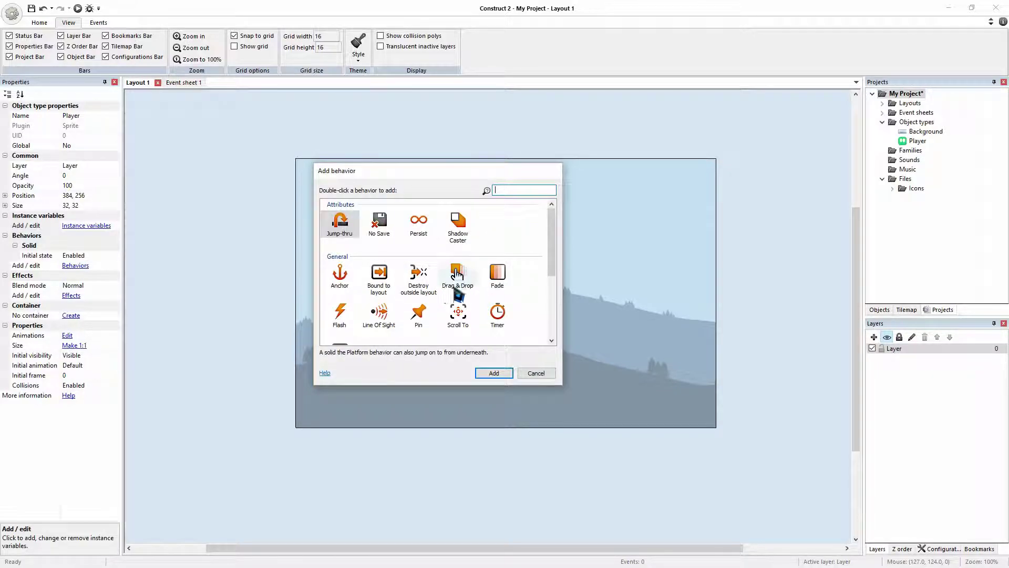
pyautogui.click(419, 279)
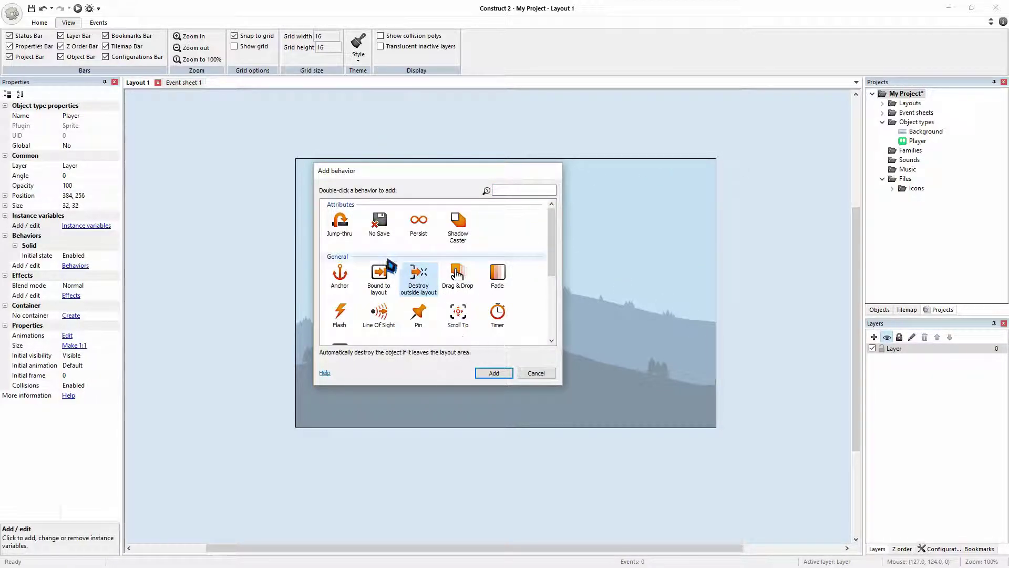
pyautogui.click(498, 374)
# - Compare the descriptions of the movement behaviors, such as 8 Direction, Bullet, Car and Pathfinding, and add the Platform behavior to the Player
pyautogui.click(379, 222)
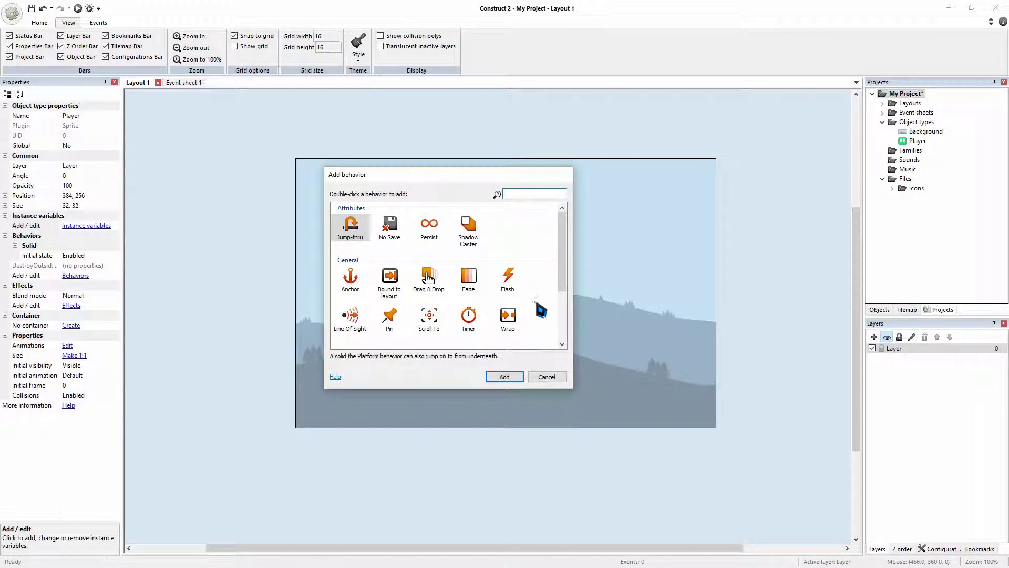
pyautogui.scroll(-3, 494, 308)
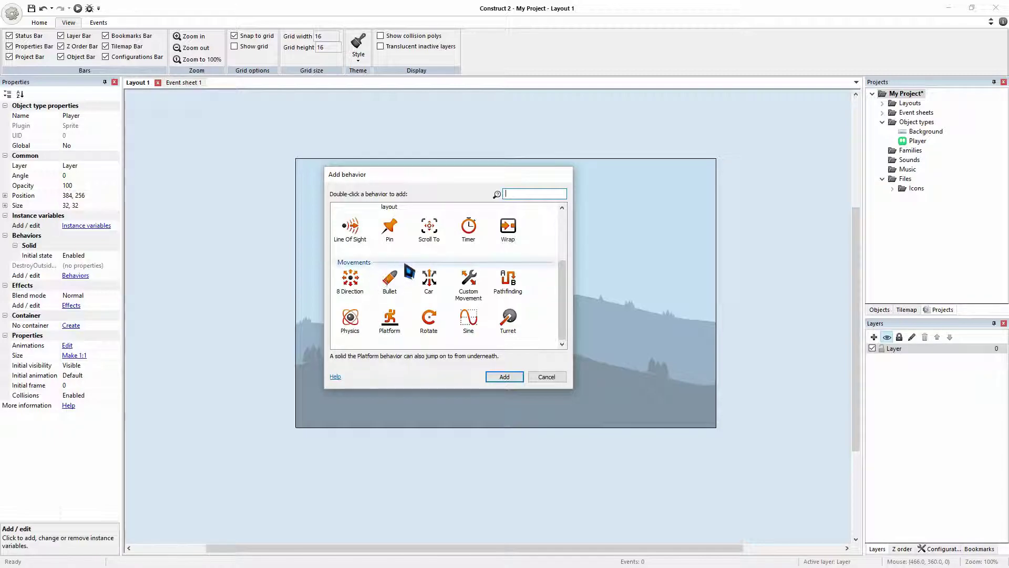
pyautogui.click(368, 288)
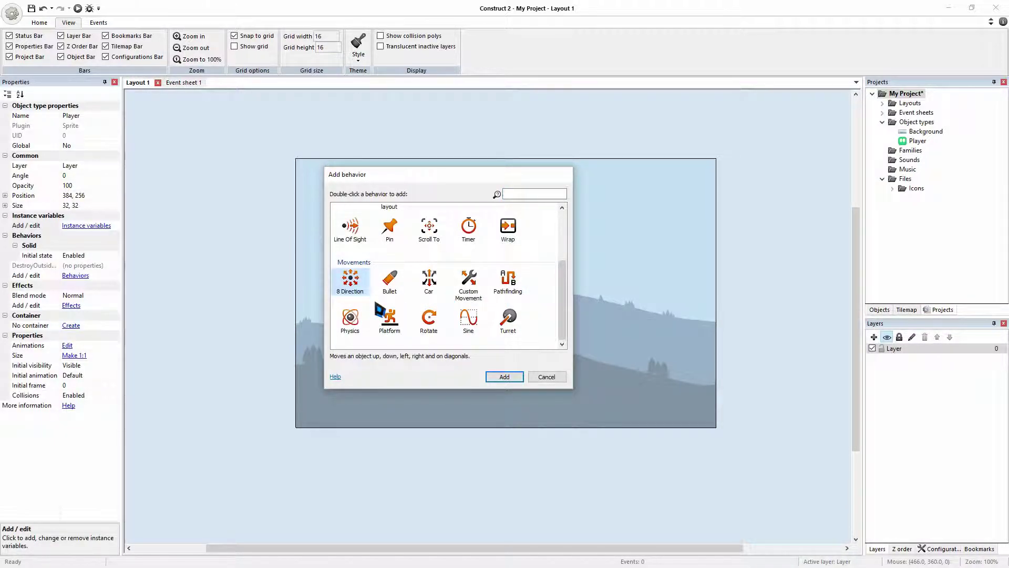
pyautogui.click(389, 281)
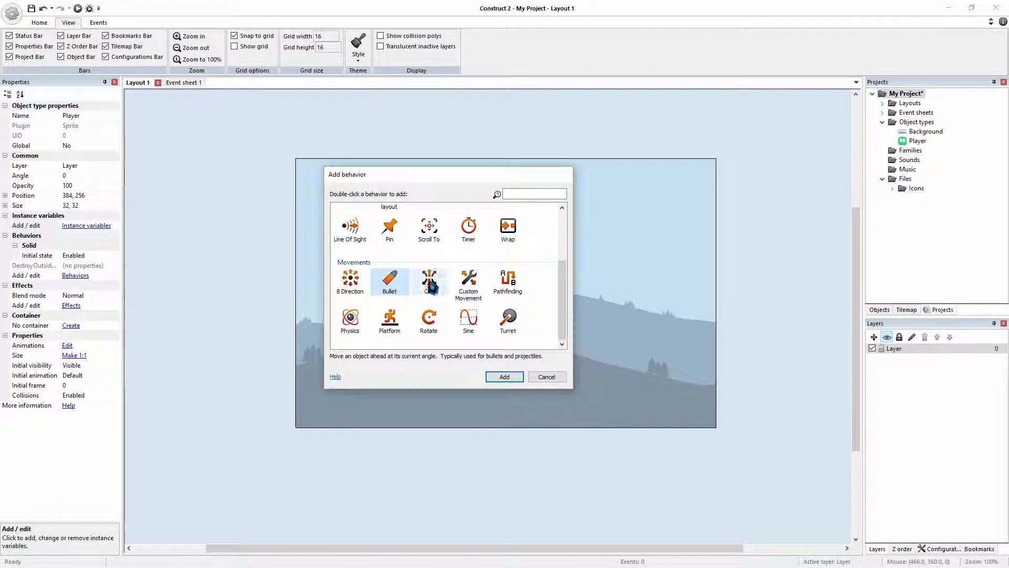
pyautogui.click(428, 293)
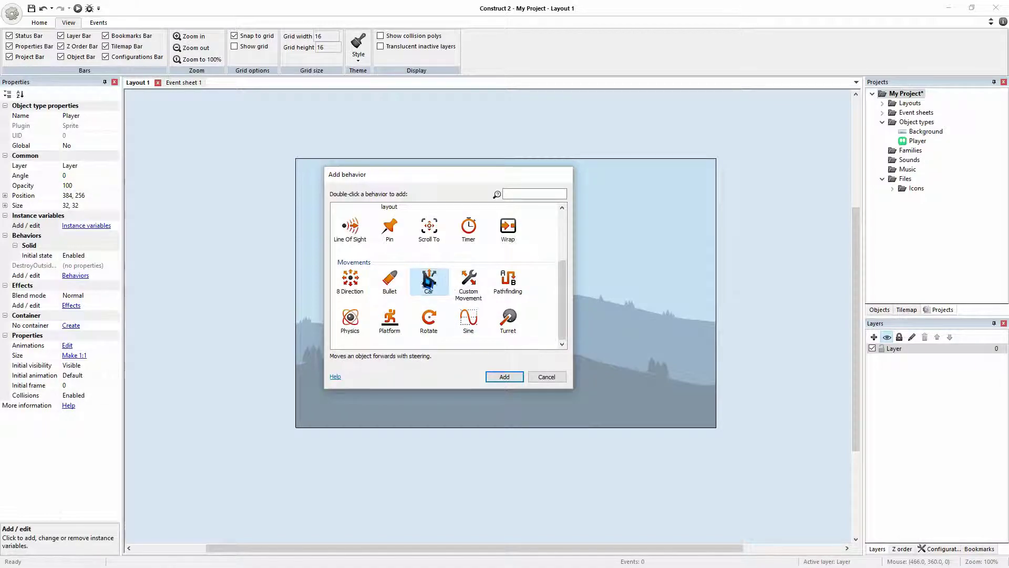
pyautogui.click(468, 285)
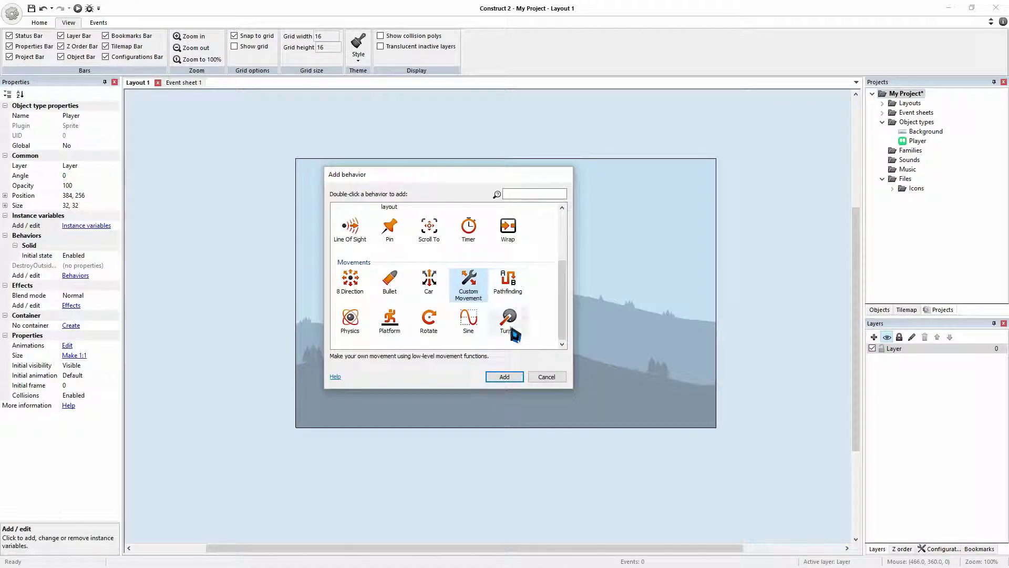
pyautogui.click(515, 286)
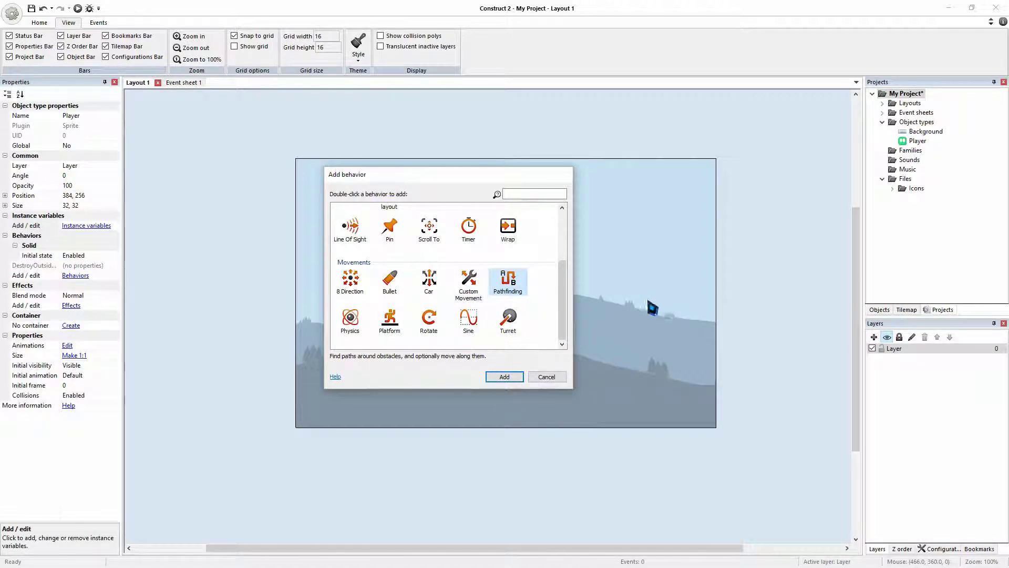
pyautogui.click(364, 327)
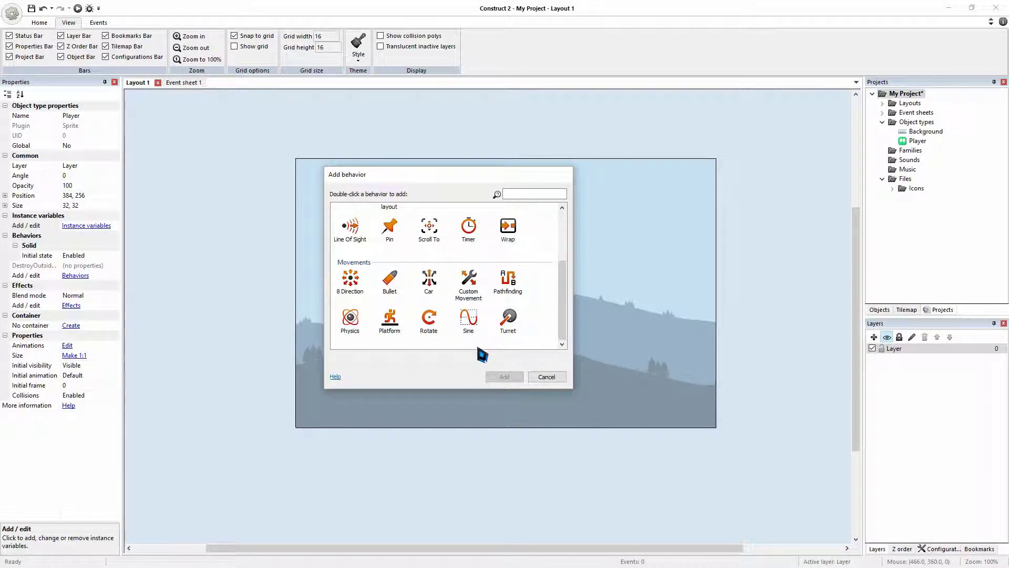
pyautogui.click(391, 325)
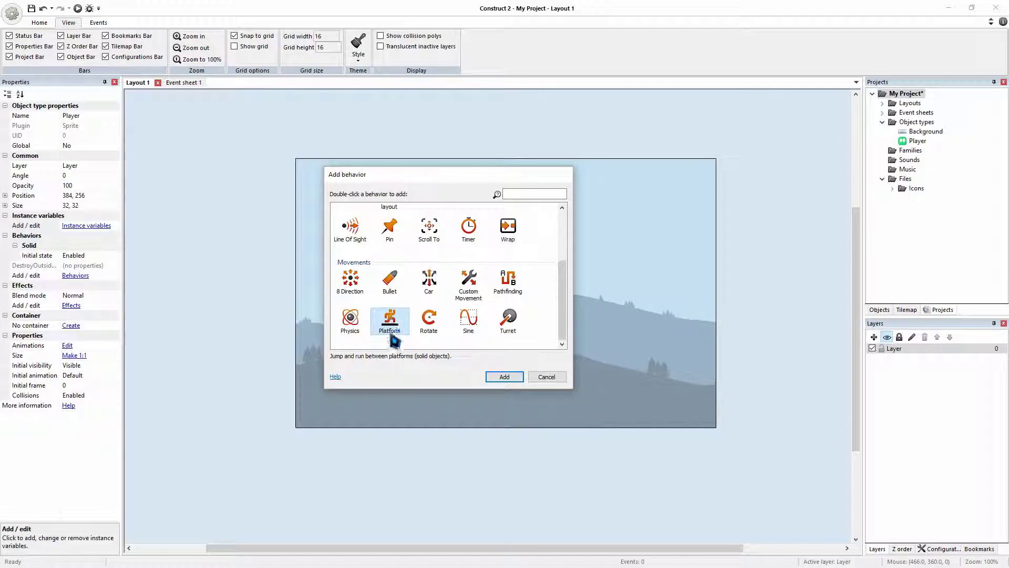
pyautogui.click(505, 381)
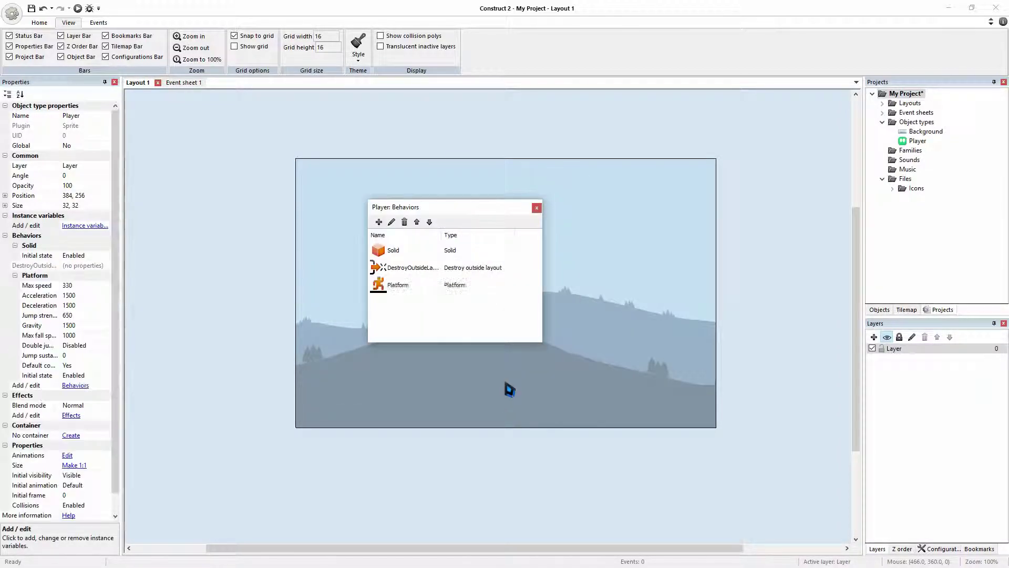
# - Review the Solid, Destroy outside layout and Platform entries in the Player's behaviors list and close the list
pyautogui.click(423, 255)
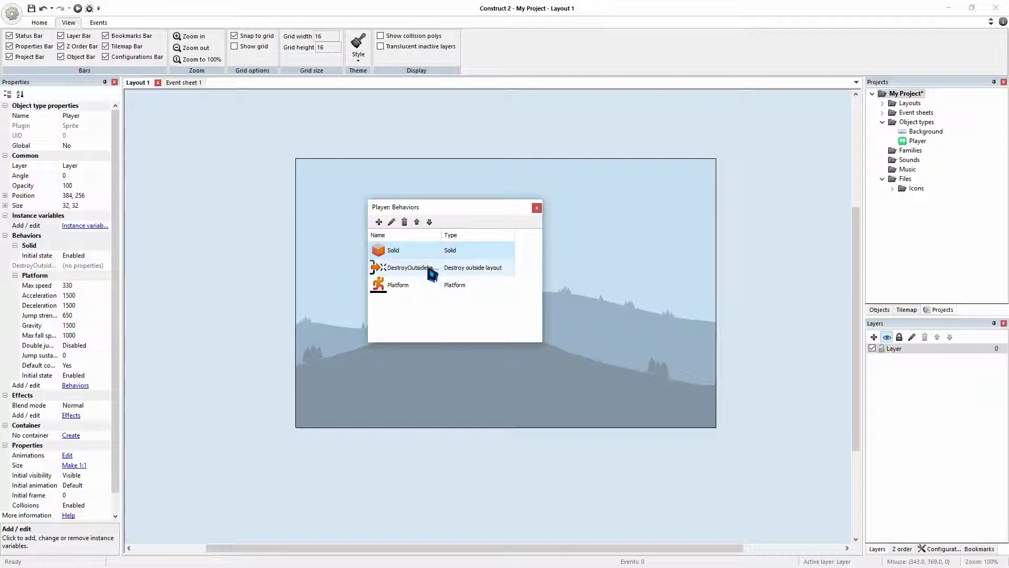
pyautogui.click(428, 268)
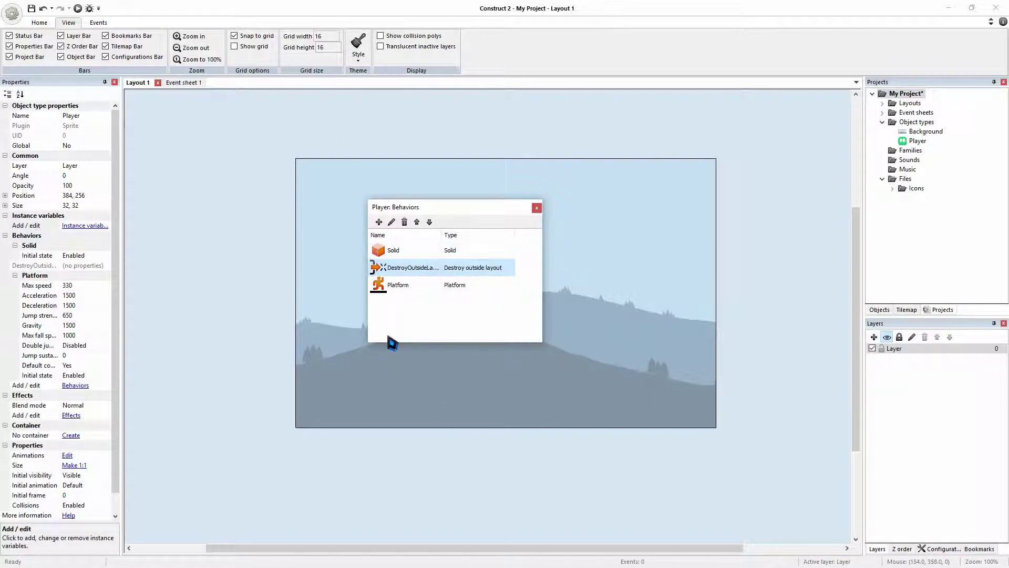
pyautogui.click(413, 285)
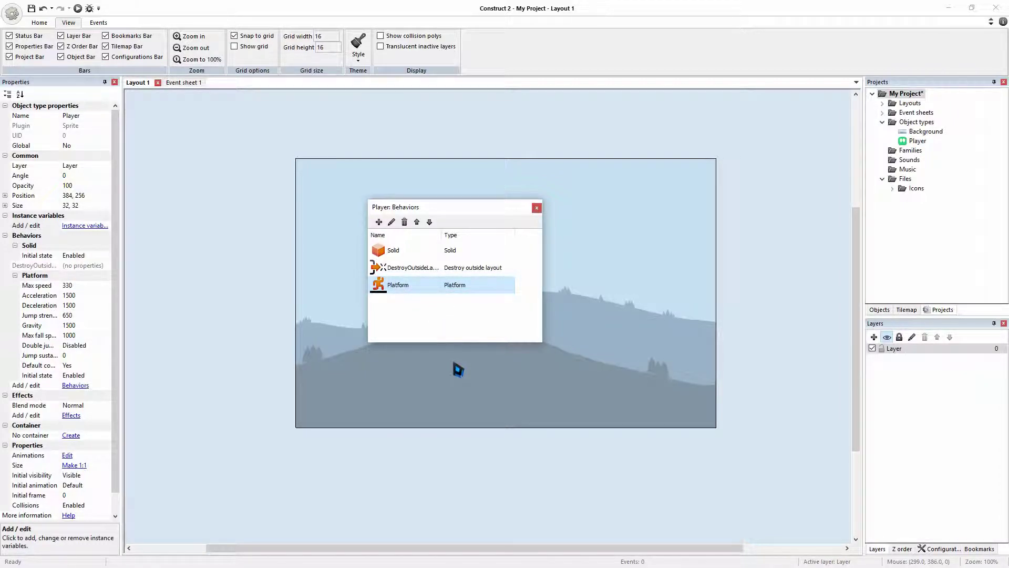
pyautogui.click(537, 208)
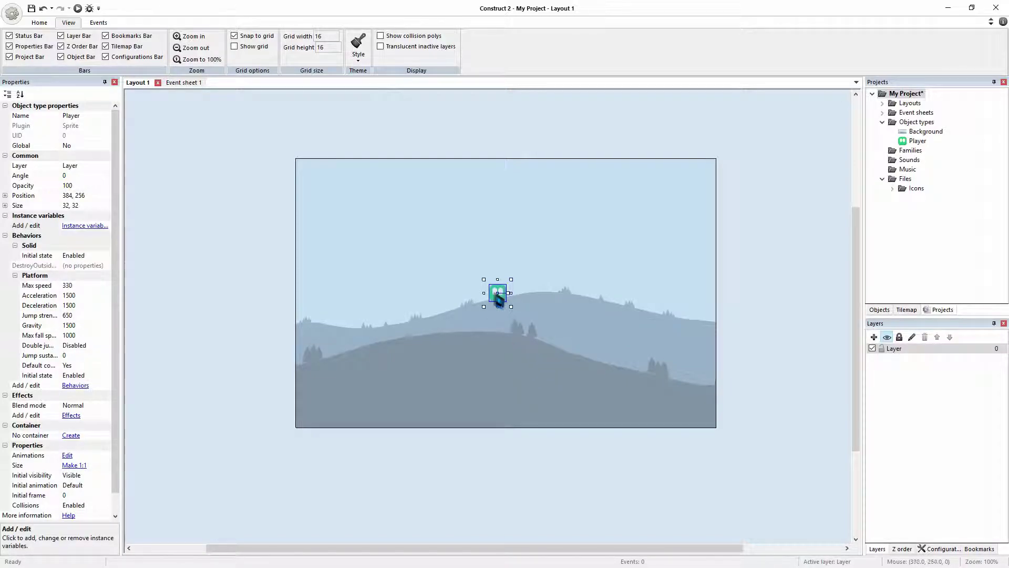
# - Examine the Platform behavior's max speed, acceleration, jump strength and double jump settings, and move the Player sprite to 384, 224
pyautogui.moveTo(495, 296)
pyautogui.mouseDown()
pyautogui.moveTo(402, 288)
pyautogui.moveTo(581, 300)
pyautogui.moveTo(466, 305)
pyautogui.moveTo(509, 209)
pyautogui.moveTo(554, 311)
pyautogui.moveTo(500, 289)
pyautogui.moveTo(487, 464)
pyautogui.moveTo(486, 304)
pyautogui.mouseUp()
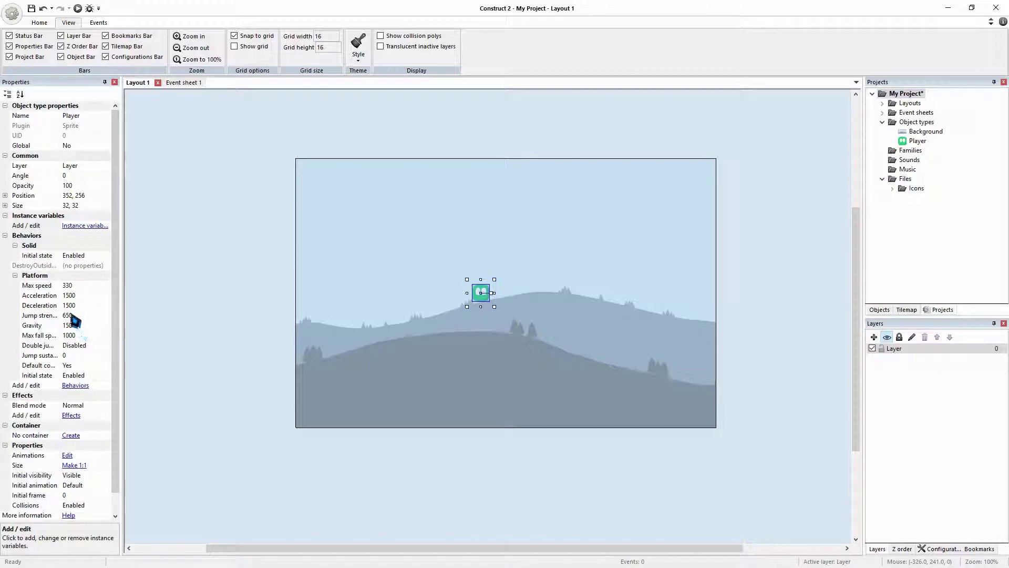
pyautogui.click(83, 285)
pyautogui.click(84, 297)
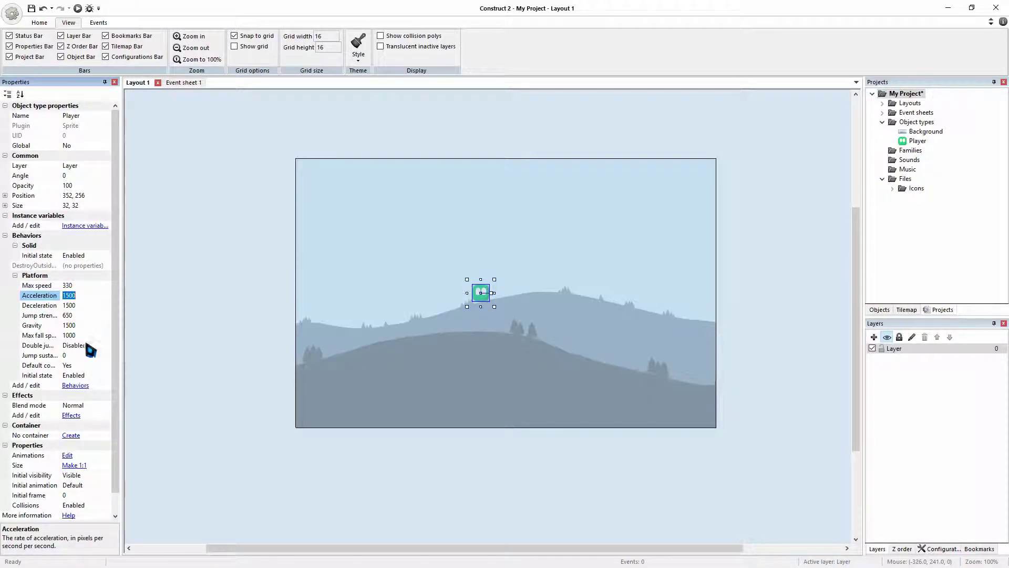
pyautogui.click(73, 315)
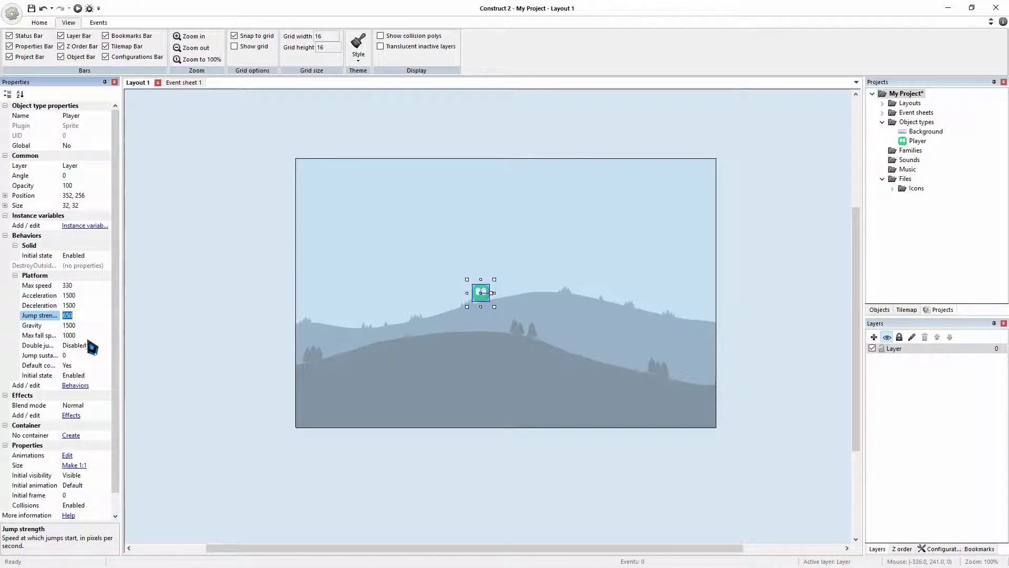
pyautogui.click(98, 347)
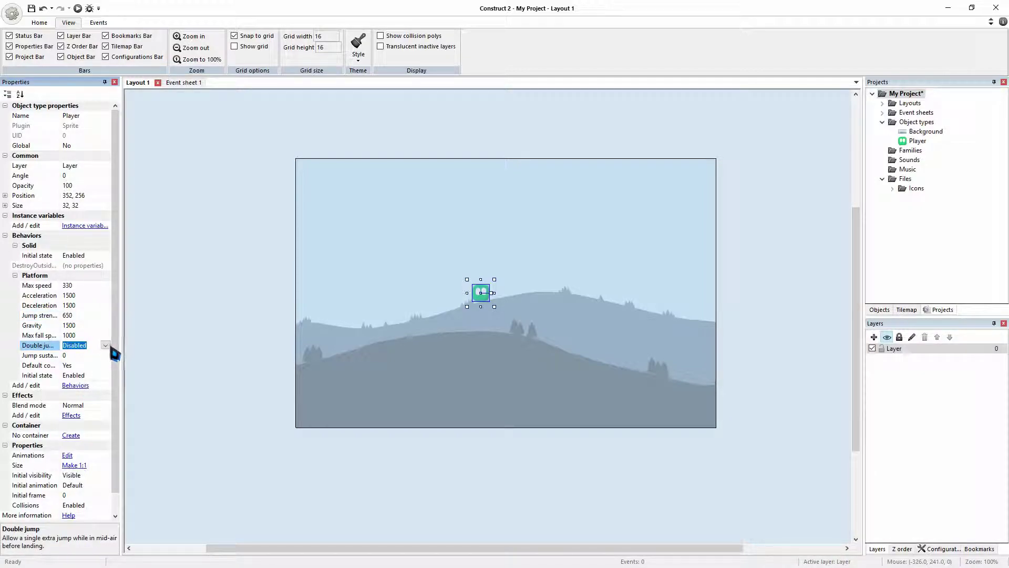
pyautogui.click(106, 346)
pyautogui.click(108, 356)
pyautogui.moveTo(485, 299); pyautogui.dragTo(502, 284)
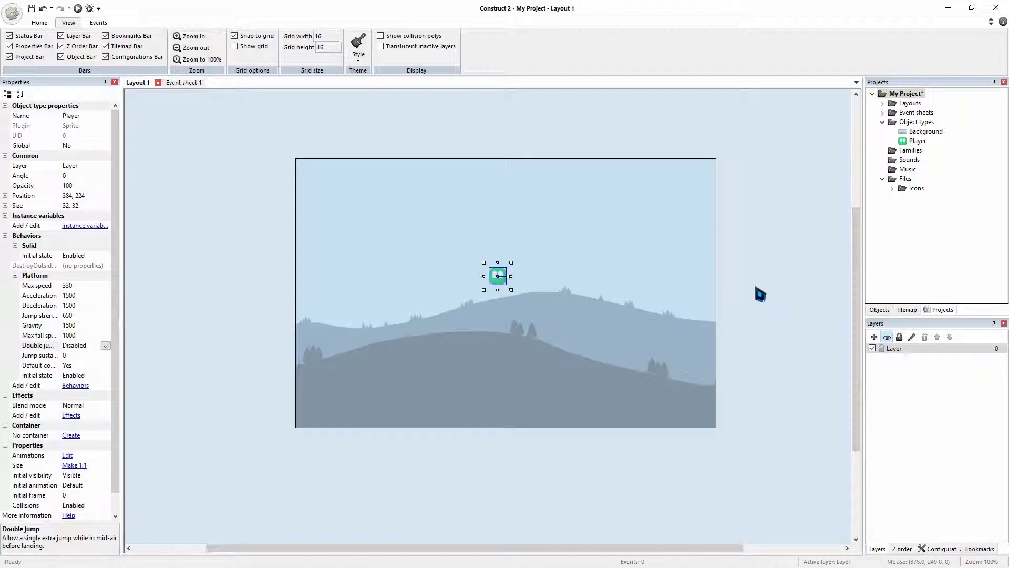
# - Insert a new Sprite object named Ground and place it in the layout near the Player
pyautogui.click(730, 296)
pyautogui.rightClick(731, 301)
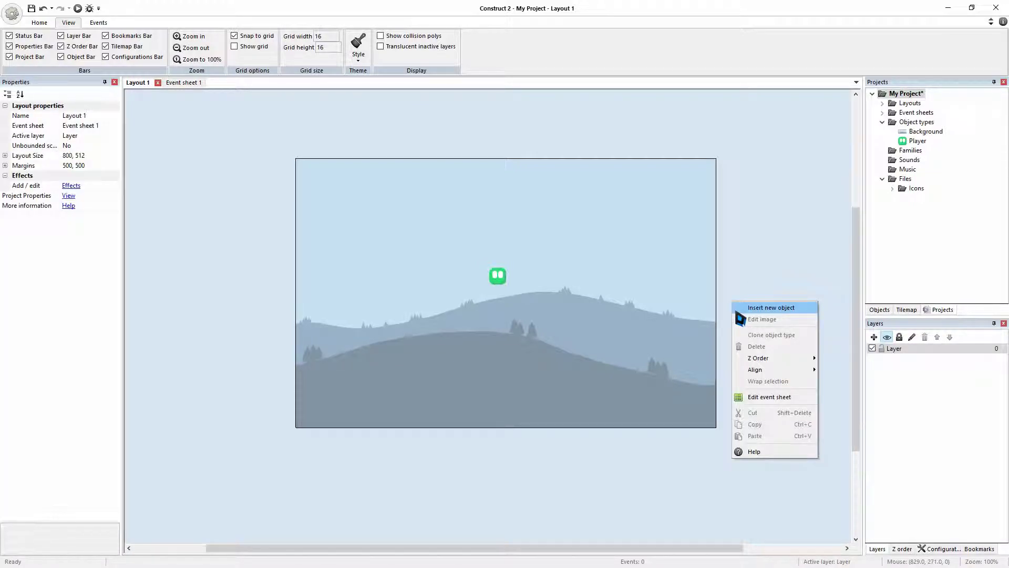
pyautogui.click(736, 312)
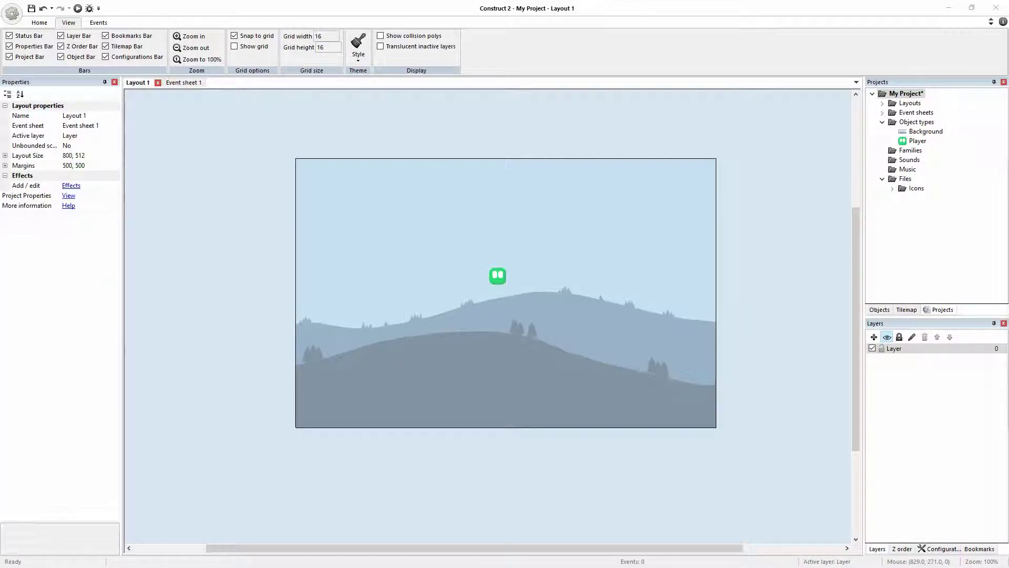
pyautogui.click(599, 305)
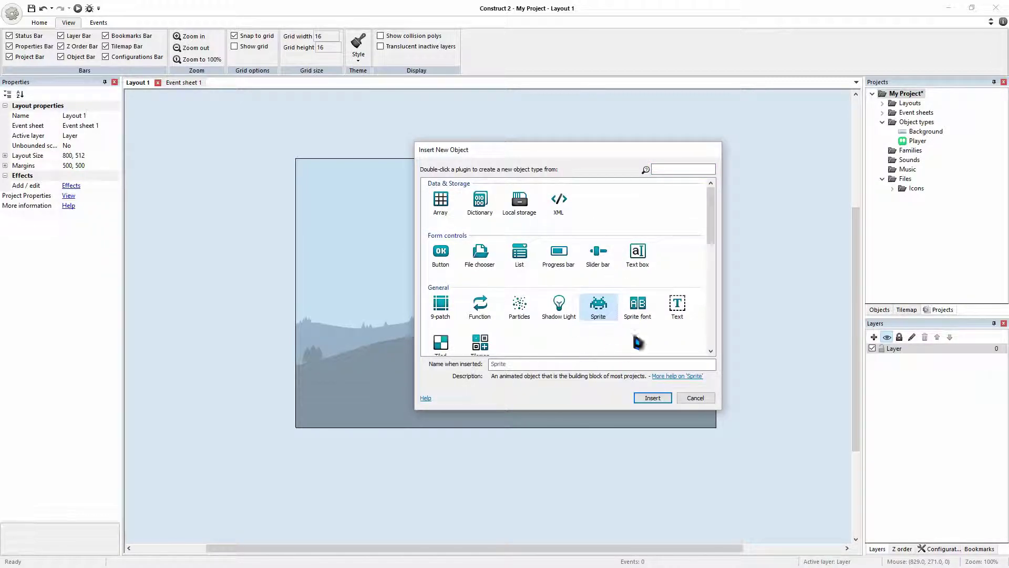
pyautogui.click(529, 365)
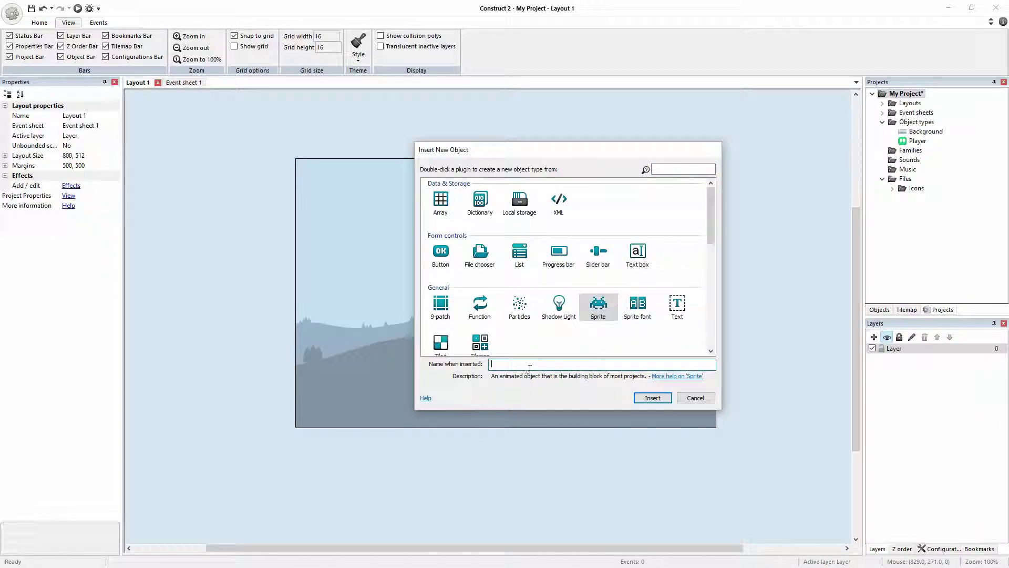
pyautogui.write('C')
pyautogui.click(663, 399)
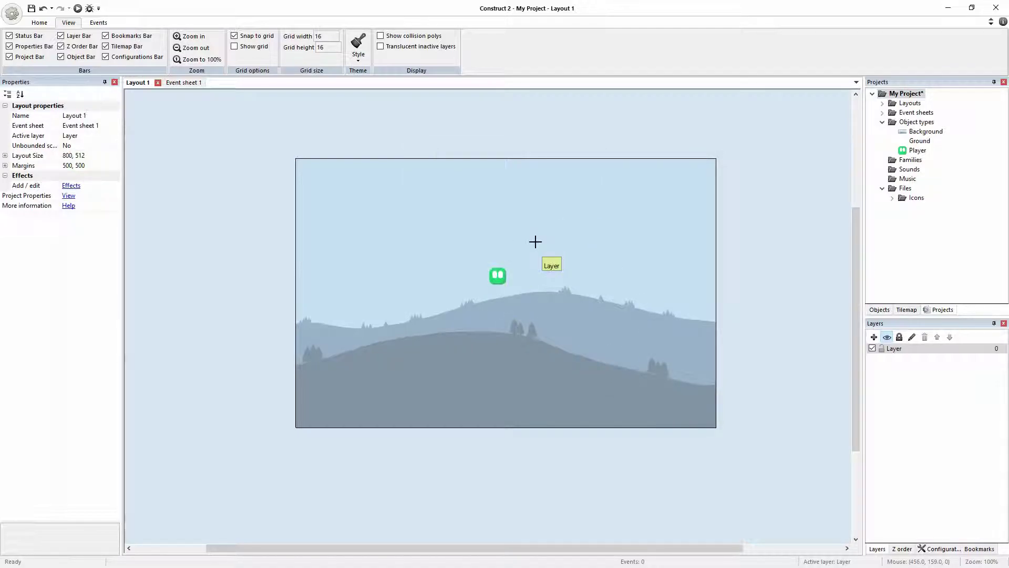
pyautogui.click(556, 276)
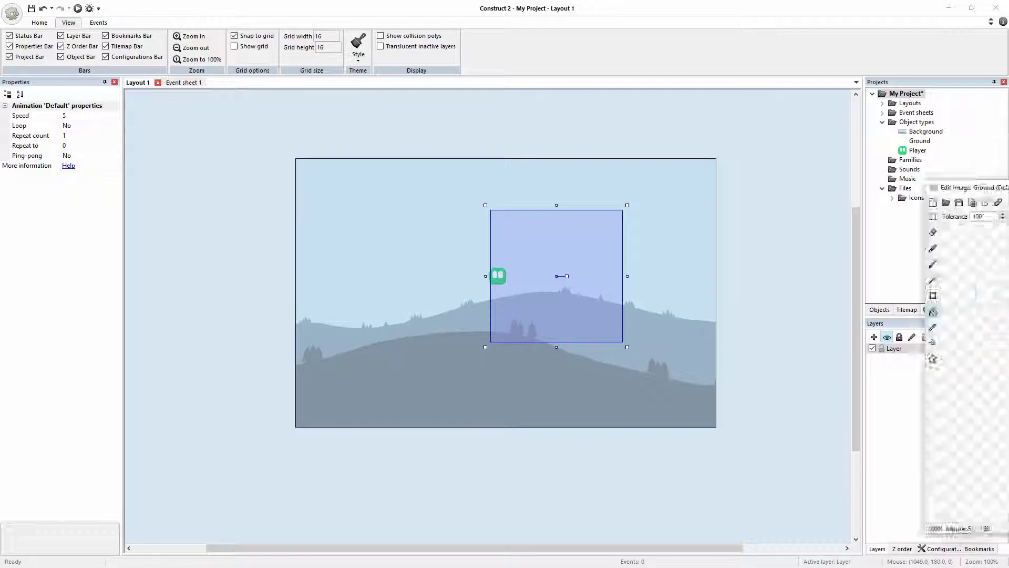
# - Load Ground.png as the Ground sprite's image and close the image editor
pyautogui.moveTo(605, 70); pyautogui.dragTo(652, 125)
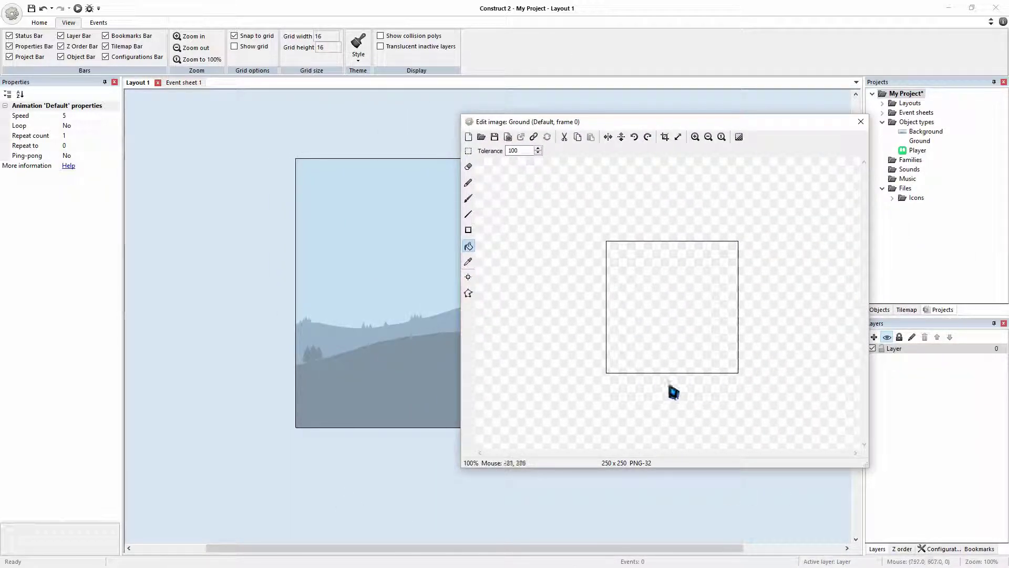
pyautogui.click(482, 139)
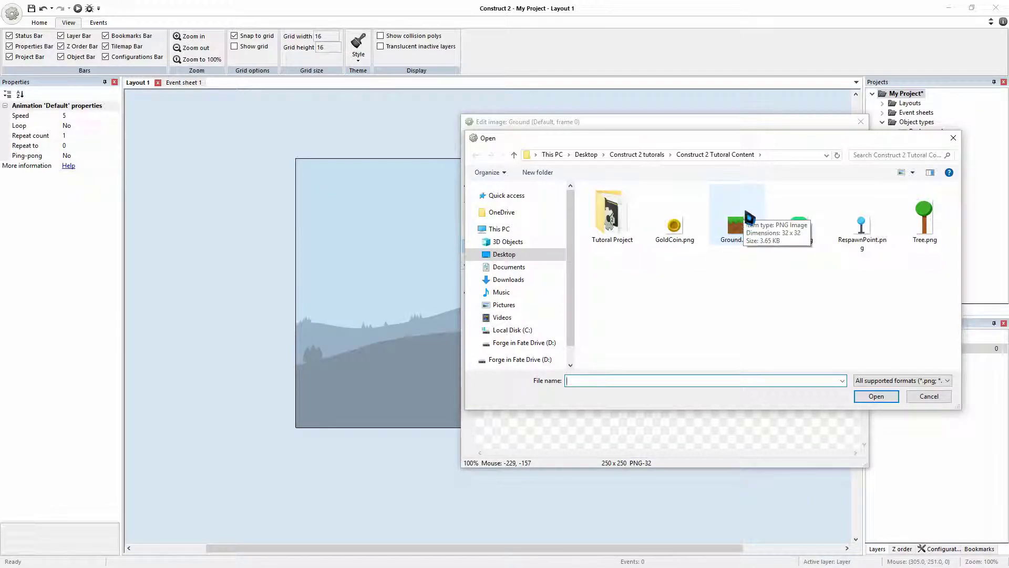
pyautogui.click(750, 217)
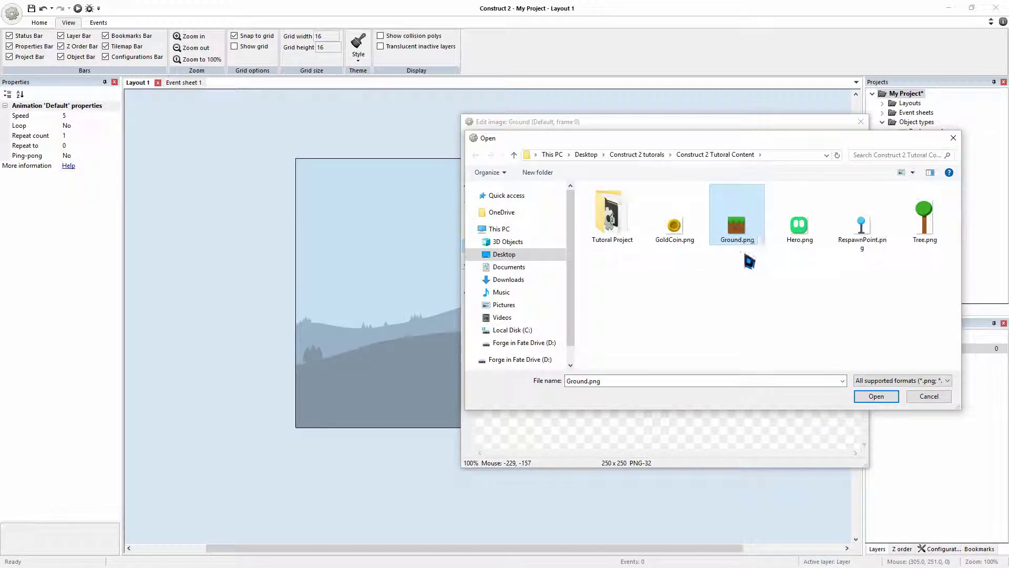
pyautogui.click(875, 396)
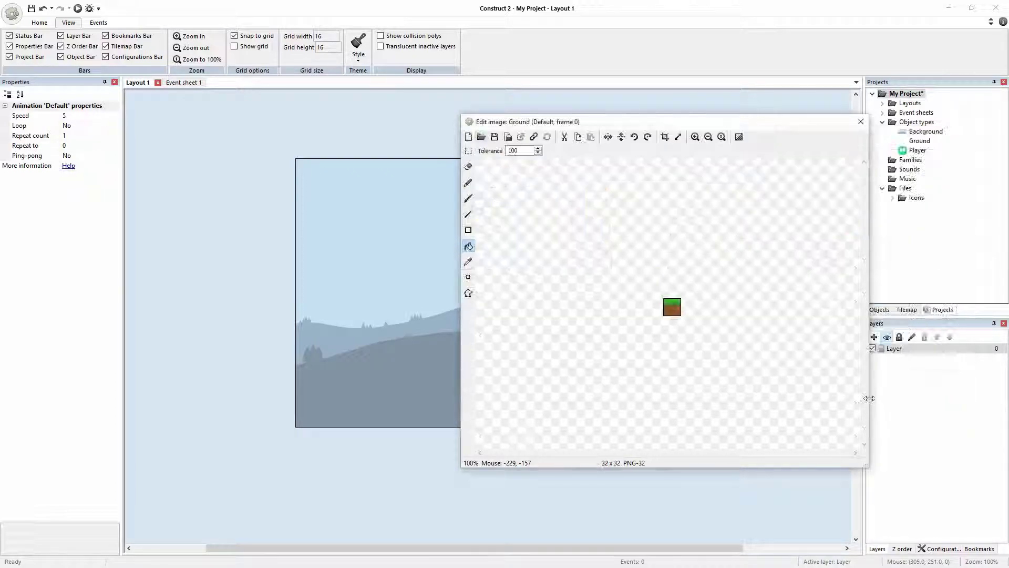
pyautogui.click(860, 122)
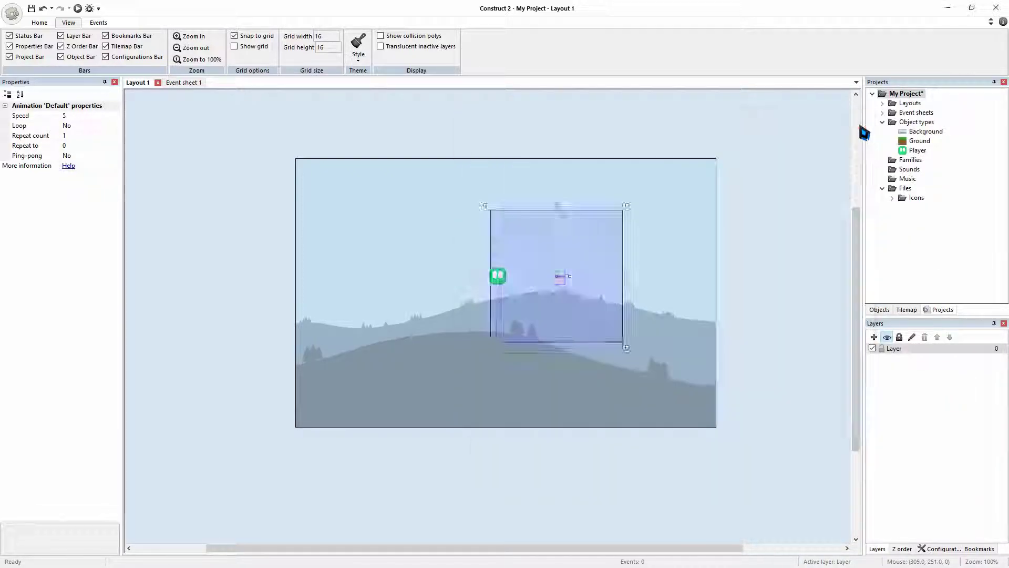
# - Move the Ground tile to 384, 288 beneath the Player and add a second Ground tile beside it at 416, 288
pyautogui.moveTo(561, 288); pyautogui.dragTo(521, 325)
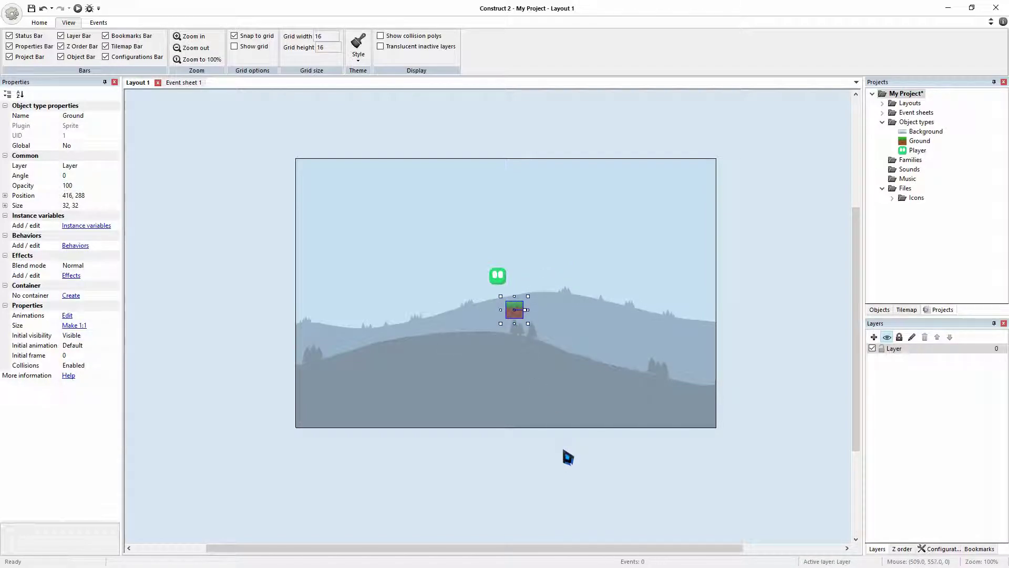
pyautogui.click(528, 440)
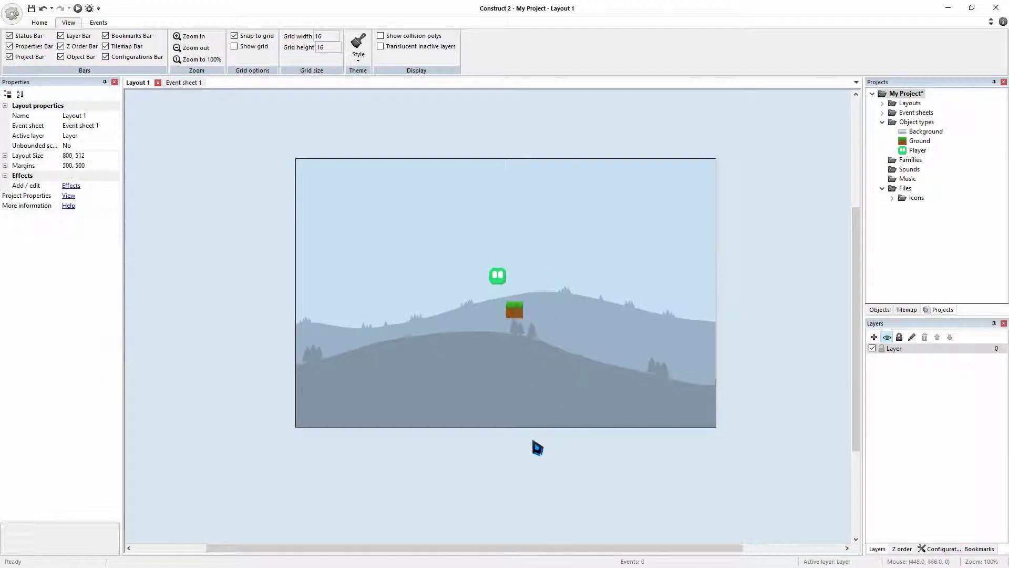
pyautogui.click(517, 313)
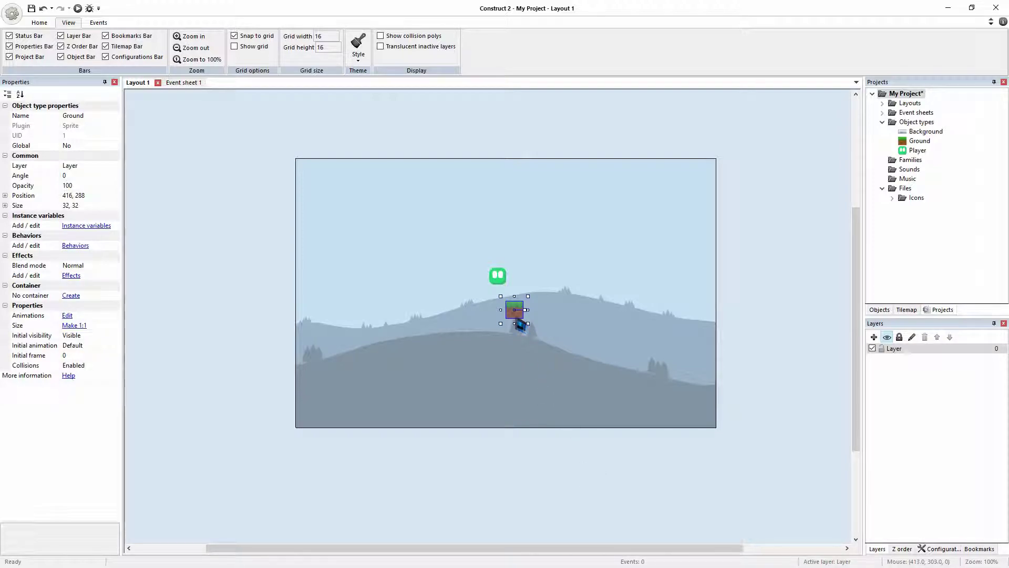
pyautogui.moveTo(518, 316); pyautogui.dragTo(498, 320)
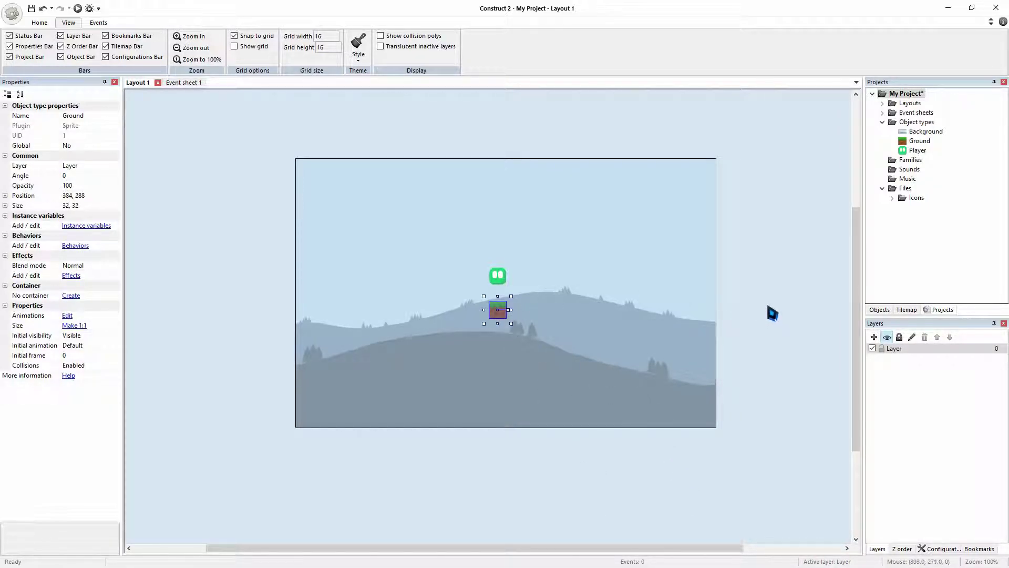
pyautogui.moveTo(923, 149); pyautogui.dragTo(938, 202)
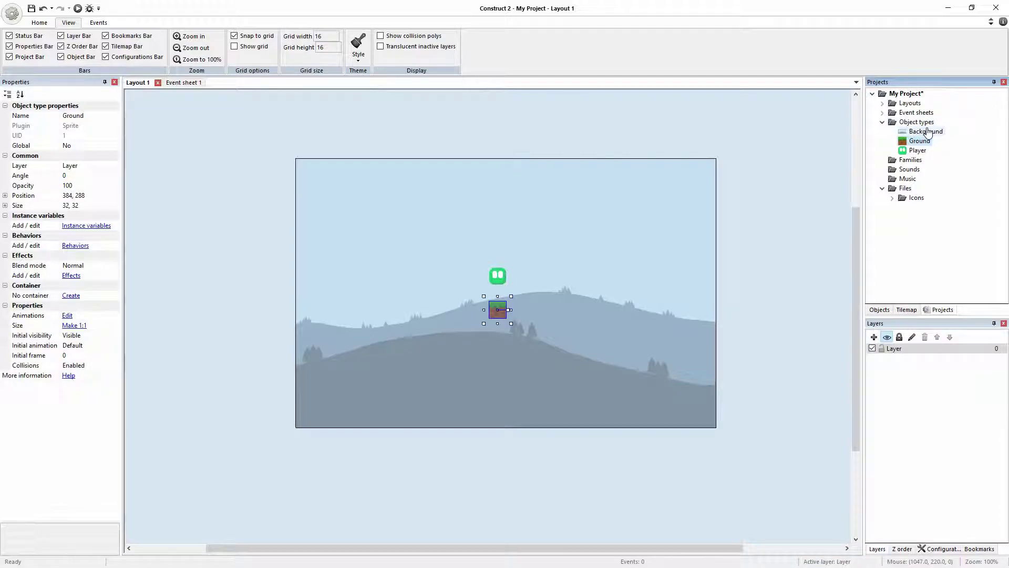
pyautogui.moveTo(912, 146); pyautogui.dragTo(525, 320)
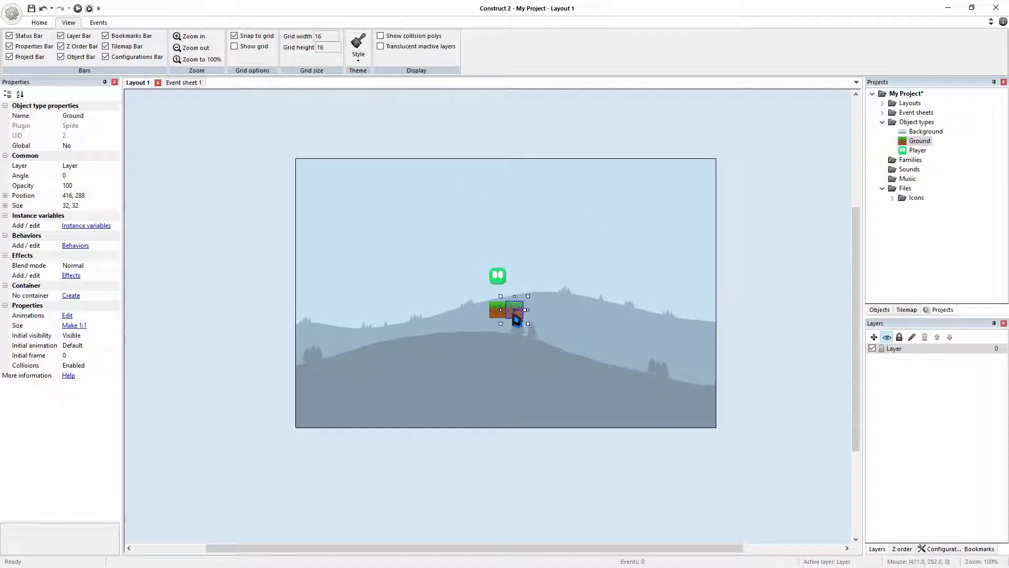
# - Copy the Ground tile at 416, 288 and paste a third tile next to it at 448, 288
pyautogui.rightClick(516, 320)
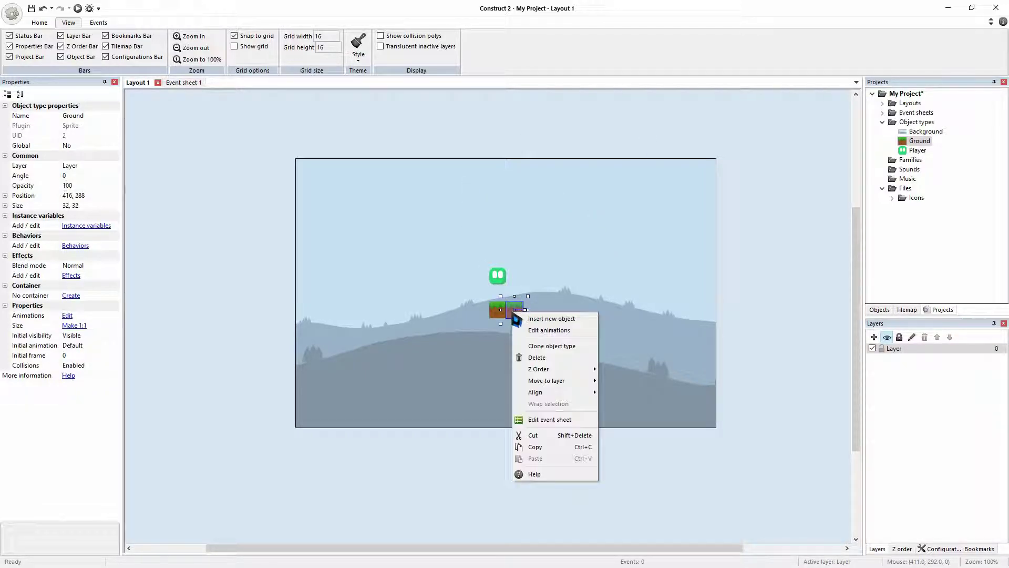
pyautogui.click(541, 447)
pyautogui.rightClick(545, 302)
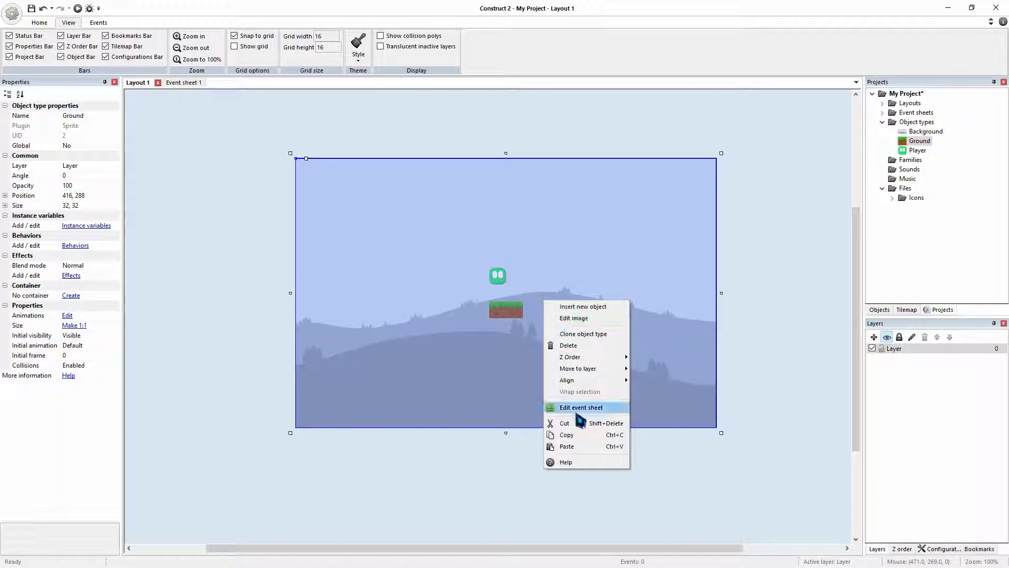
pyautogui.click(591, 445)
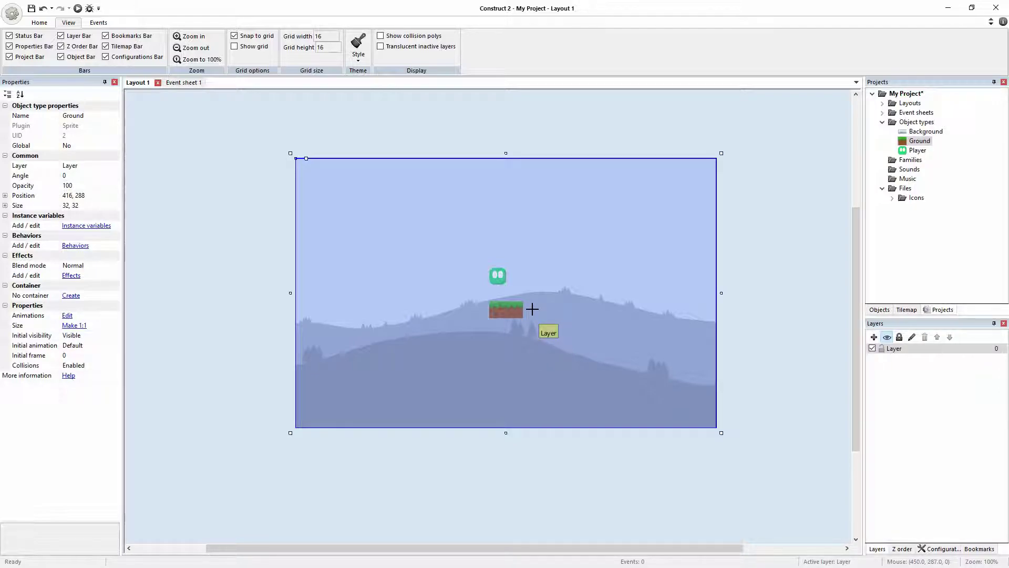
pyautogui.click(532, 309)
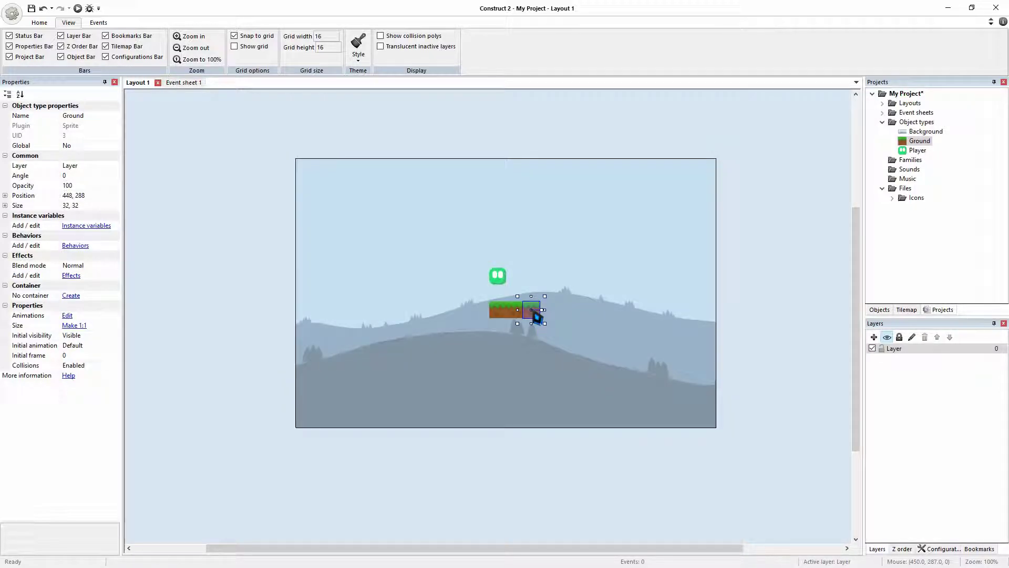
pyautogui.click(764, 319)
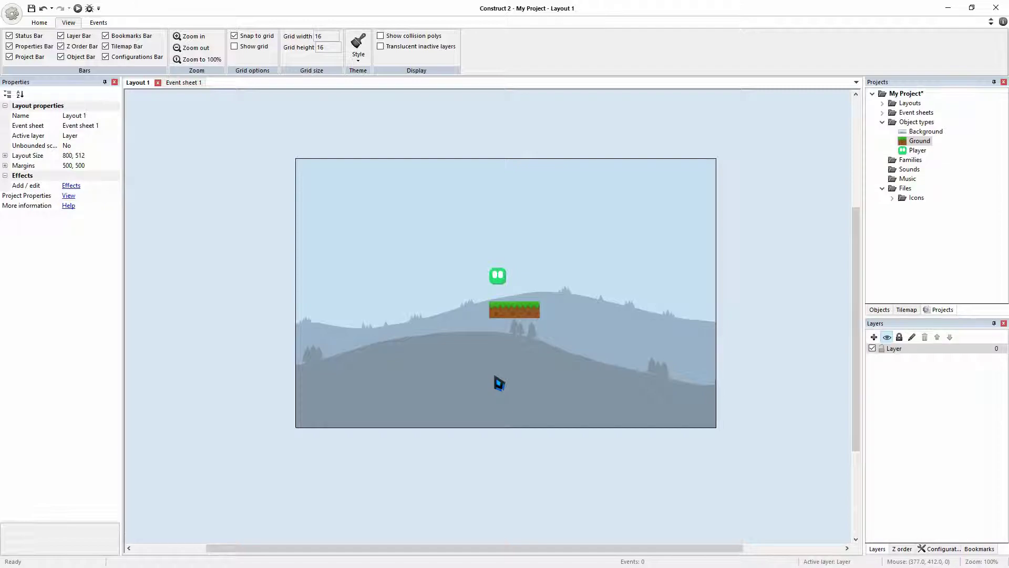
# - Extend the platform with further Ground tiles from the project's object types at 480, 288, 352, 288 and 320, 288
pyautogui.moveTo(919, 141); pyautogui.dragTo(548, 310)
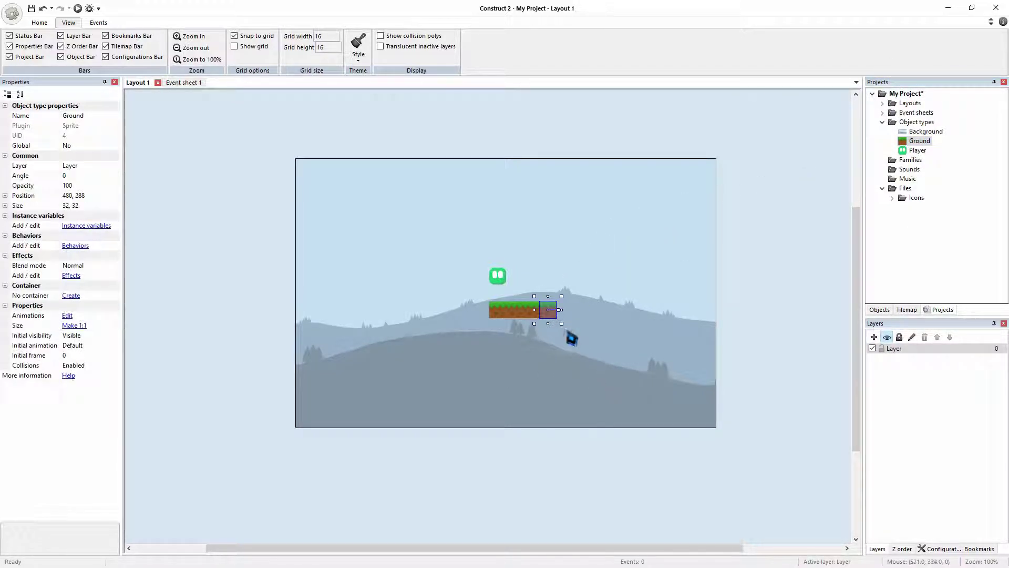
pyautogui.moveTo(919, 141); pyautogui.dragTo(481, 310)
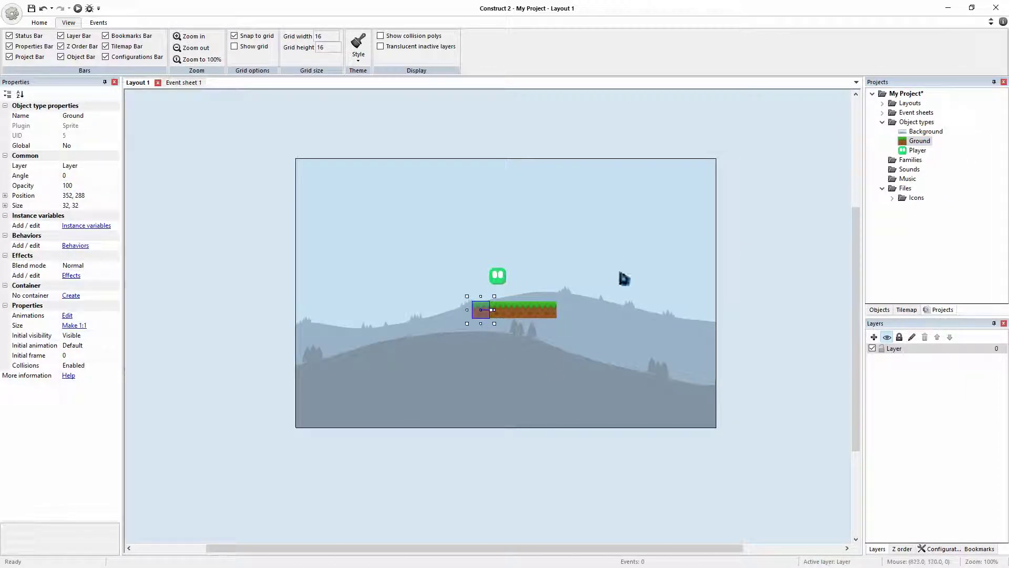
pyautogui.moveTo(920, 141); pyautogui.dragTo(463, 310)
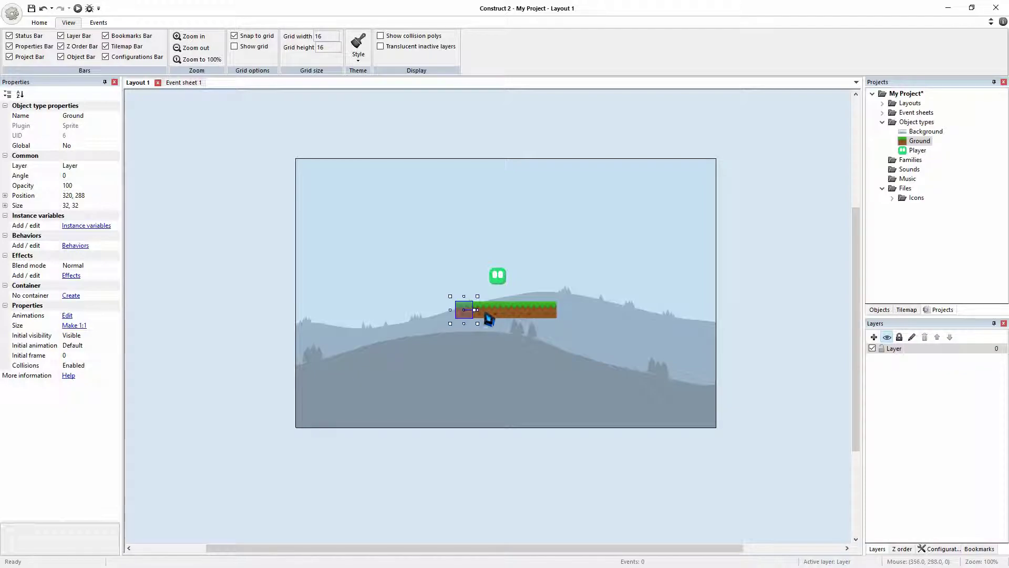
# - Select all six Ground tiles and paste copies as two lower platforms at Y 384, one on either side of the upper platform
pyautogui.keyDown('ctrl'); pyautogui.moveTo(479, 310); pyautogui.dragTo(530, 322); pyautogui.keyUp('ctrl')
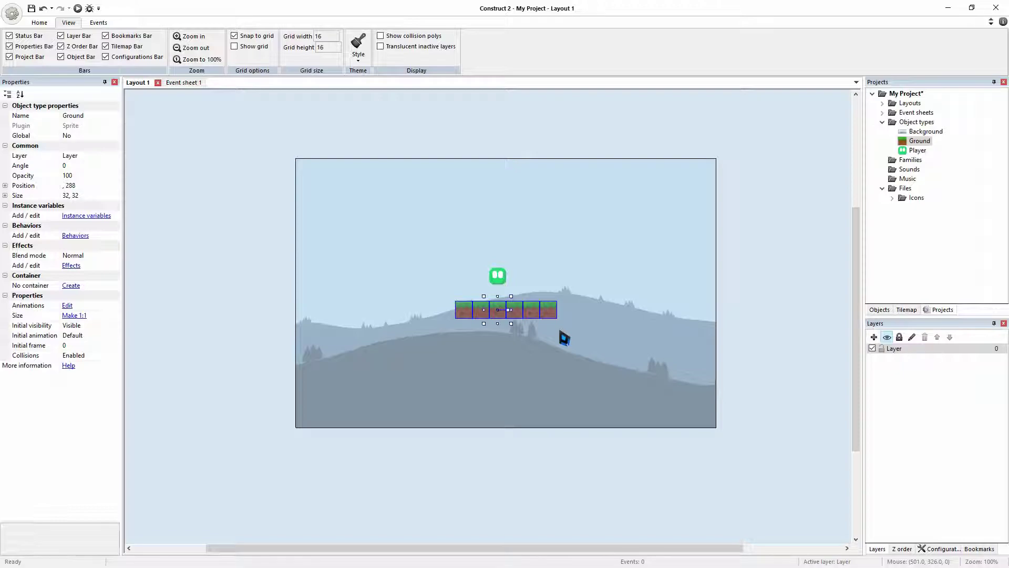
pyautogui.hotkey('ctrl', 'v')
pyautogui.click(408, 363)
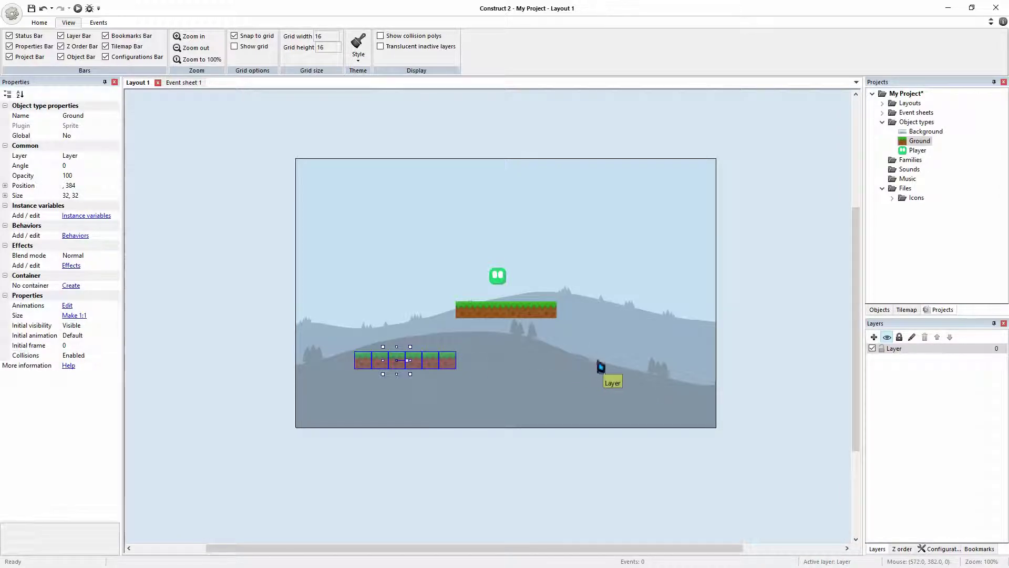
pyautogui.click(598, 360)
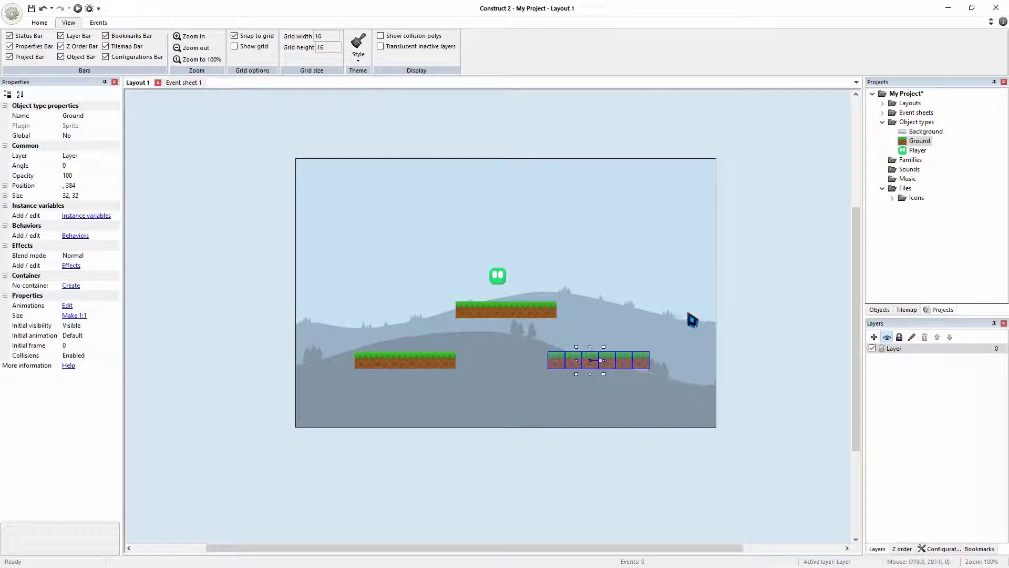
pyautogui.click(777, 313)
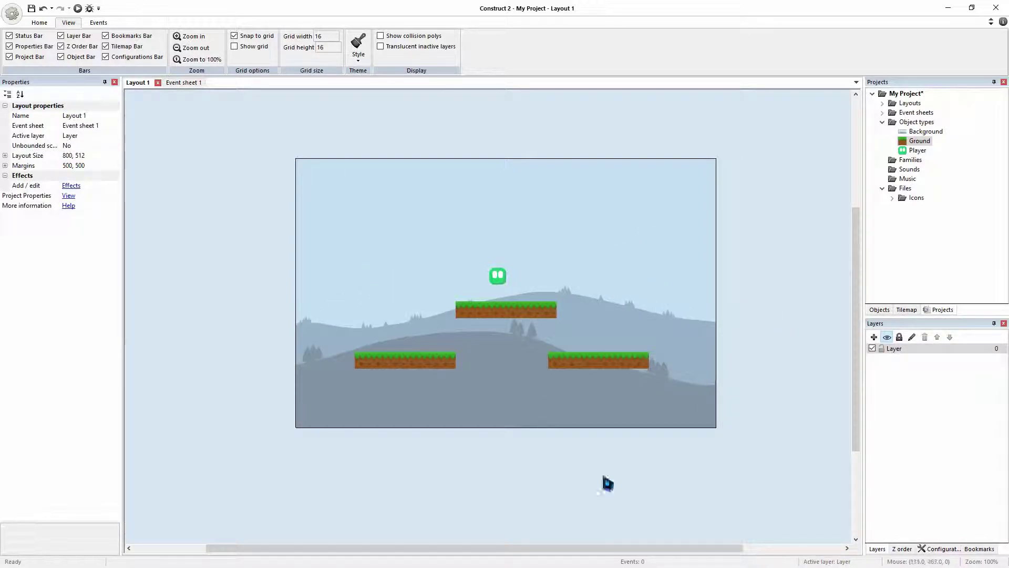
# - Move the Player to 416, 208 above the upper platform, preview the layout in the browser and close the preview
pyautogui.moveTo(500, 280); pyautogui.dragTo(516, 272)
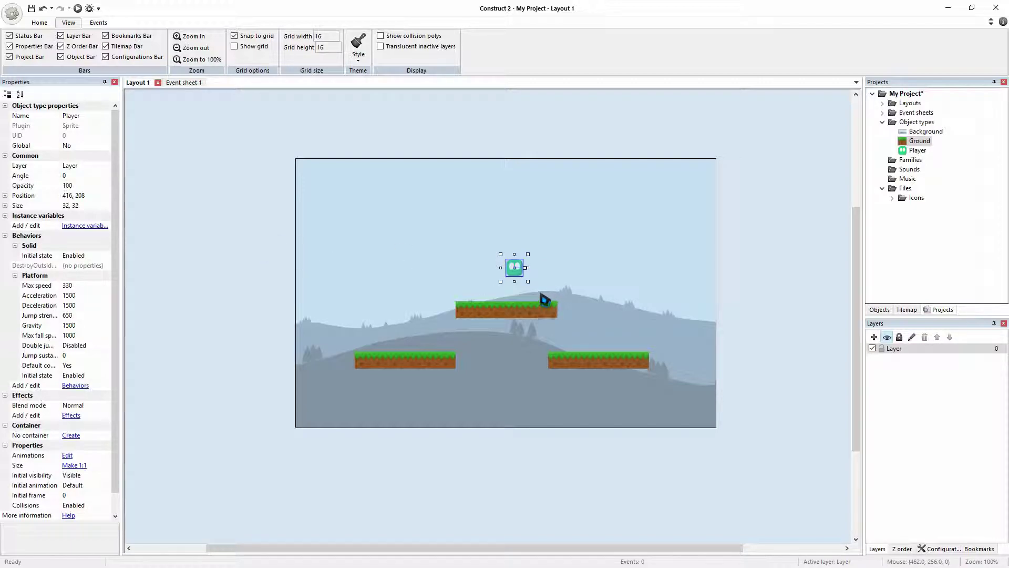
pyautogui.click(78, 8)
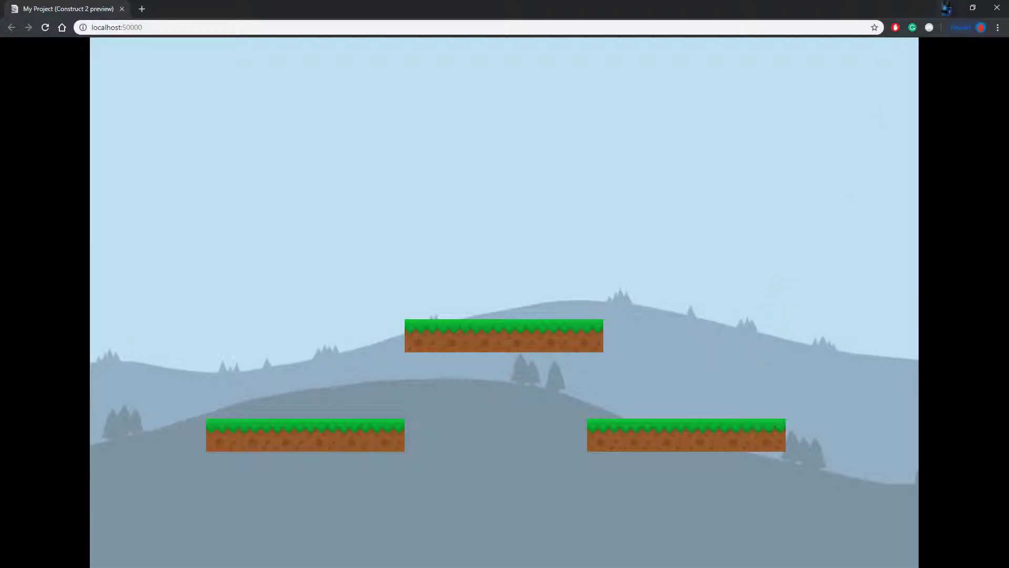
pyautogui.click(997, 7)
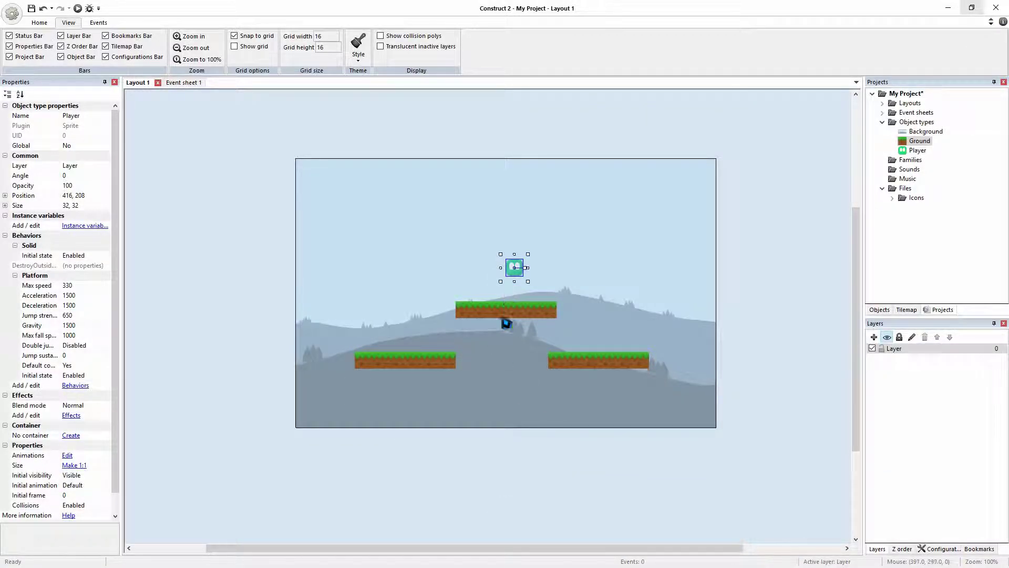
# - Compare the behaviors of the Ground tiles with those of the Player sprite
pyautogui.click(459, 317)
pyautogui.click(756, 413)
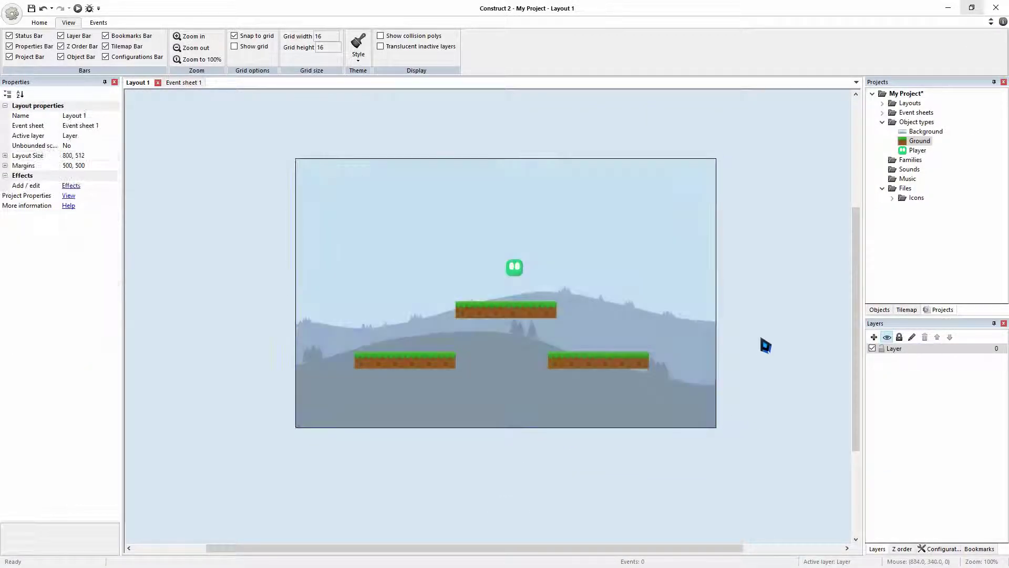
pyautogui.click(919, 141)
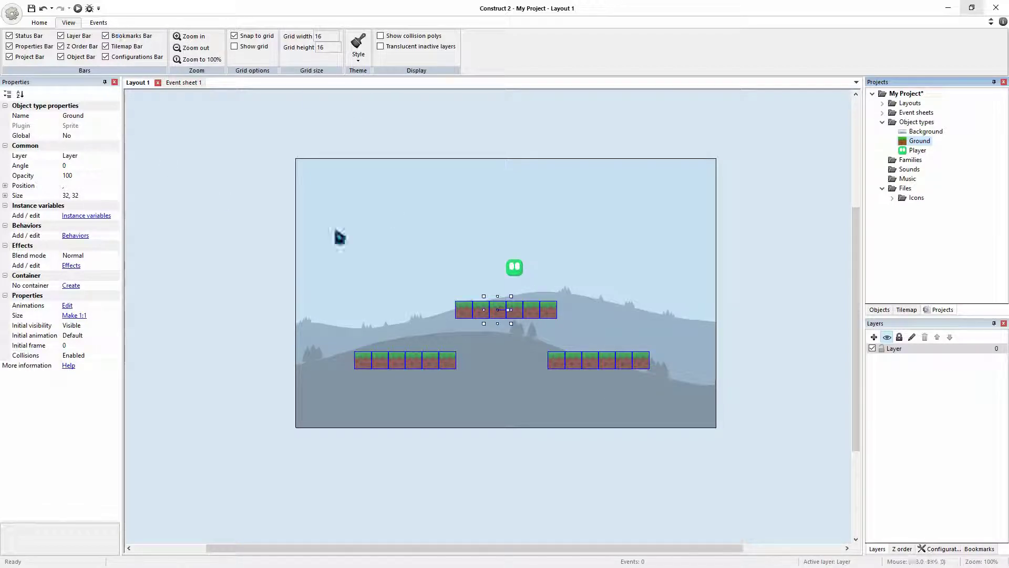
pyautogui.click(523, 274)
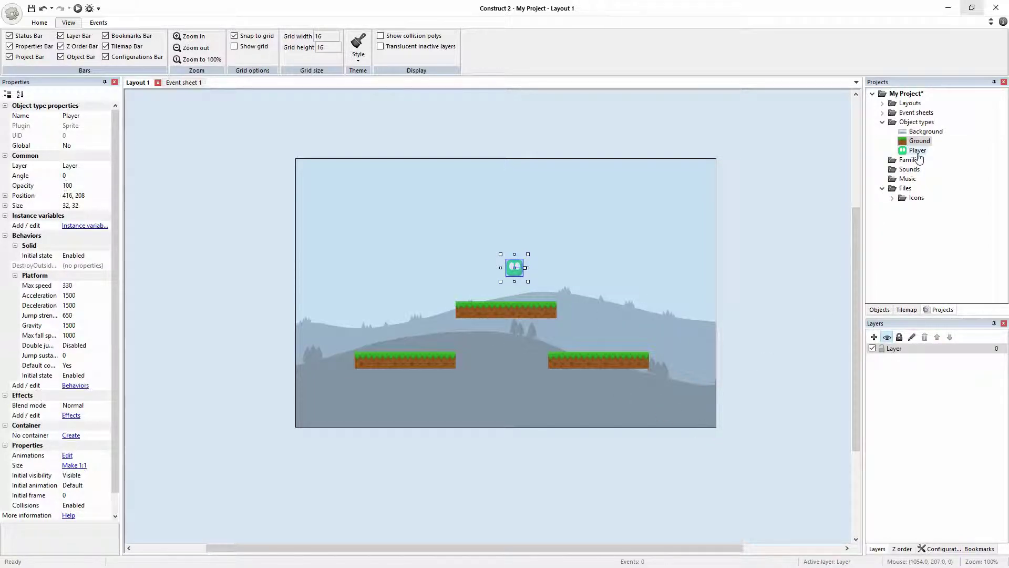
# - Add the Solid behavior to the Ground object type so that all its tiles become impassable
pyautogui.moveTo(919, 146); pyautogui.dragTo(453, 254)
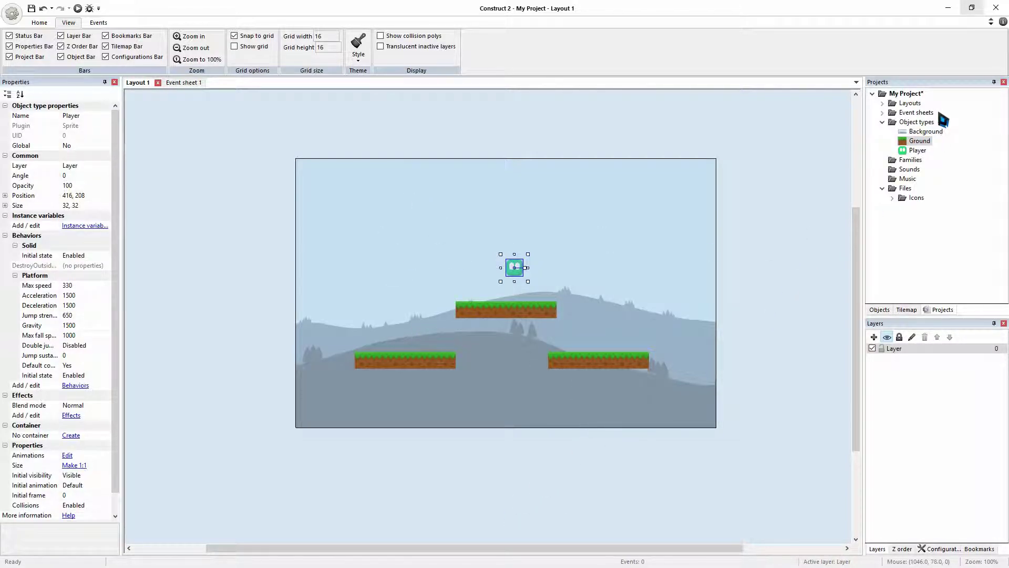
pyautogui.click(917, 143)
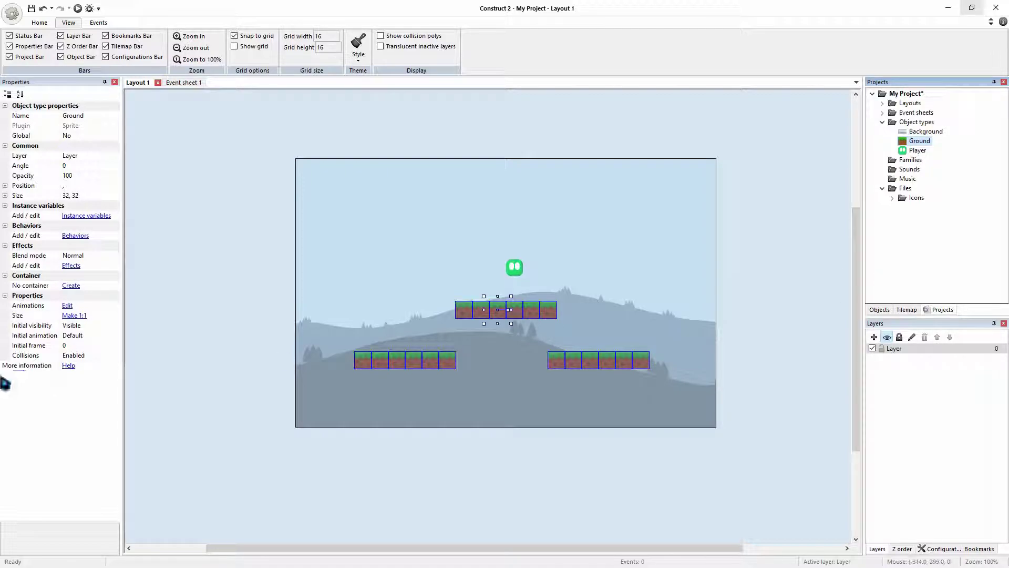
pyautogui.click(918, 141)
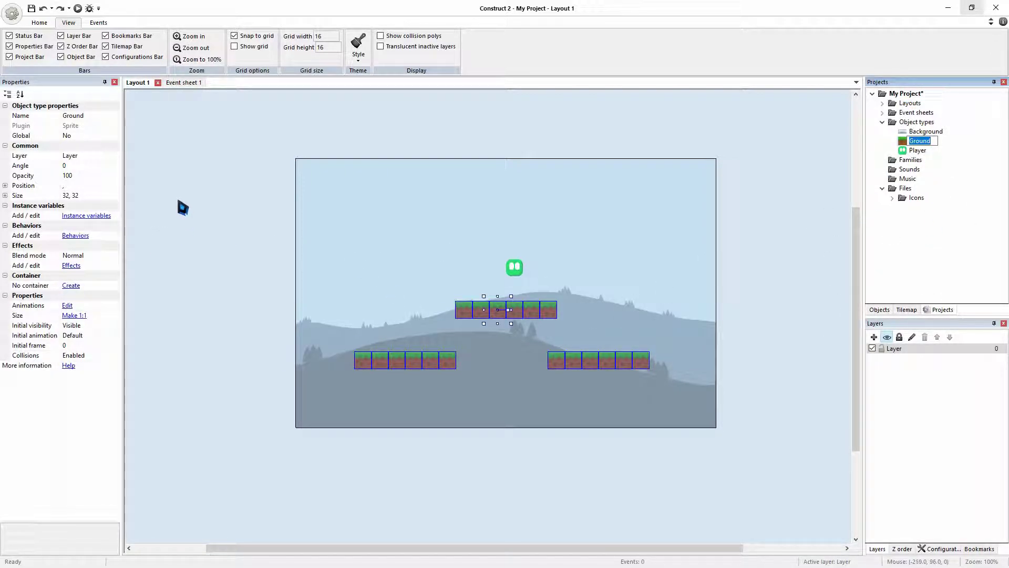
pyautogui.click(69, 237)
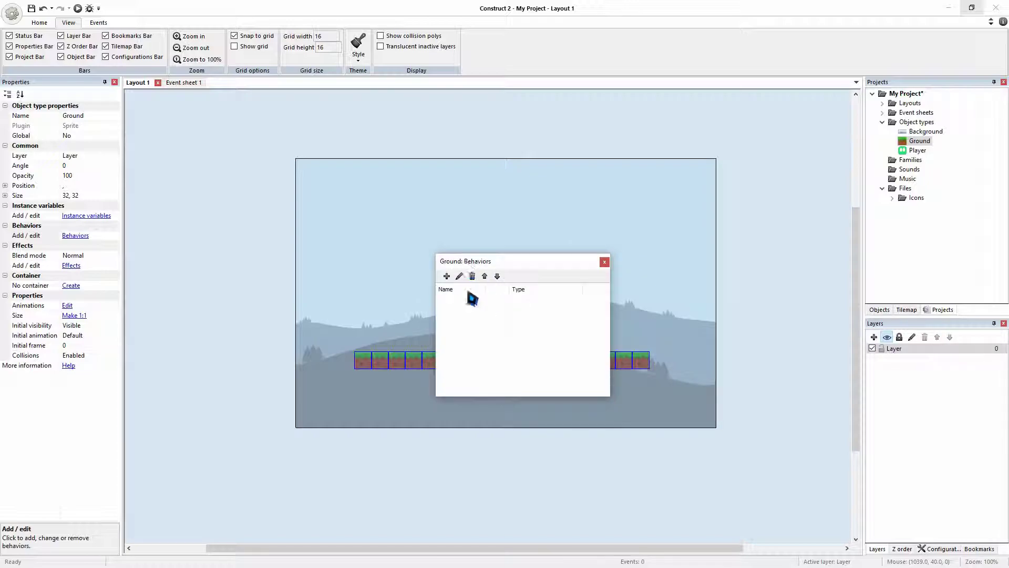
pyautogui.click(446, 277)
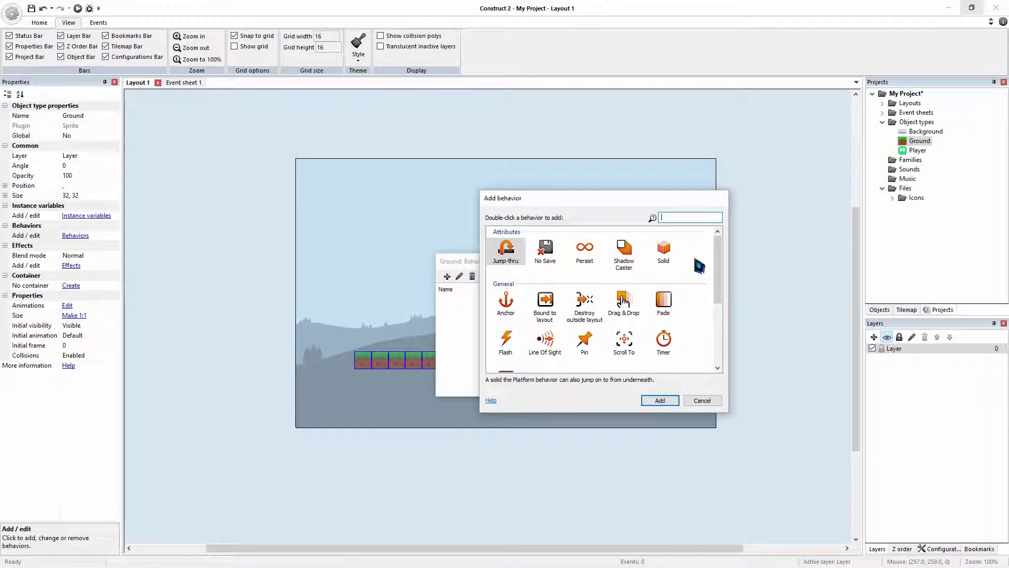
pyautogui.click(663, 251)
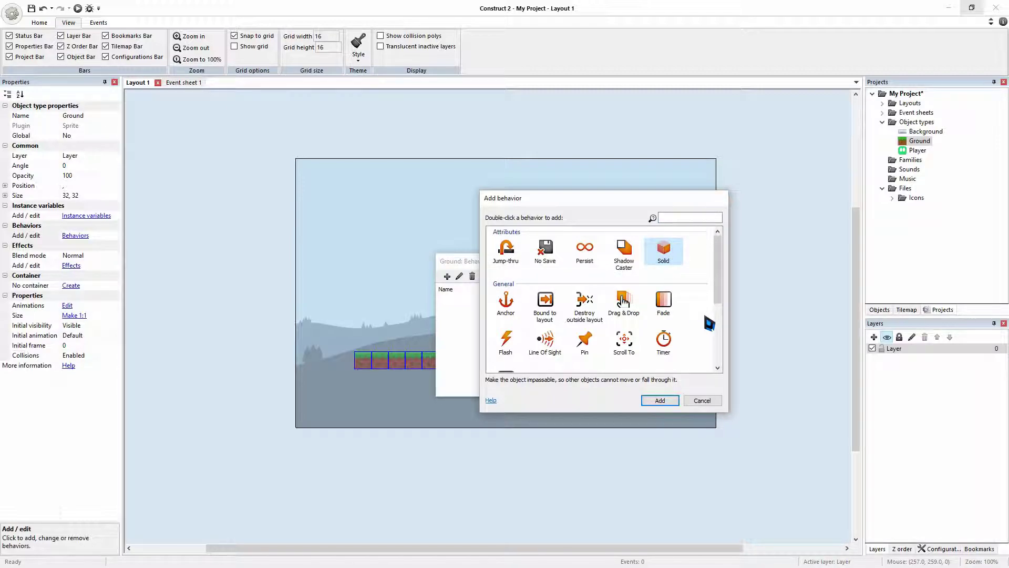
pyautogui.click(661, 401)
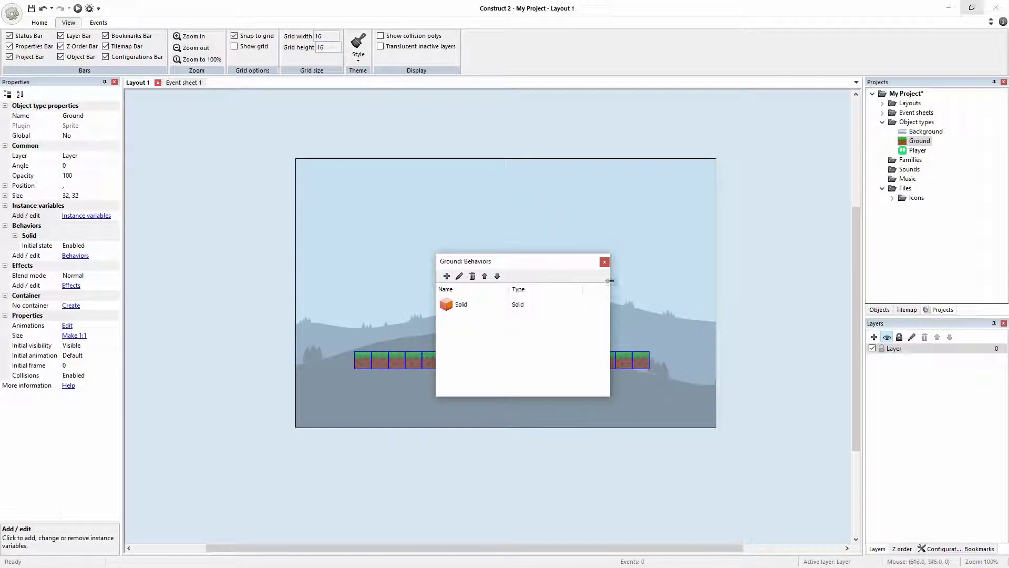
pyautogui.click(604, 262)
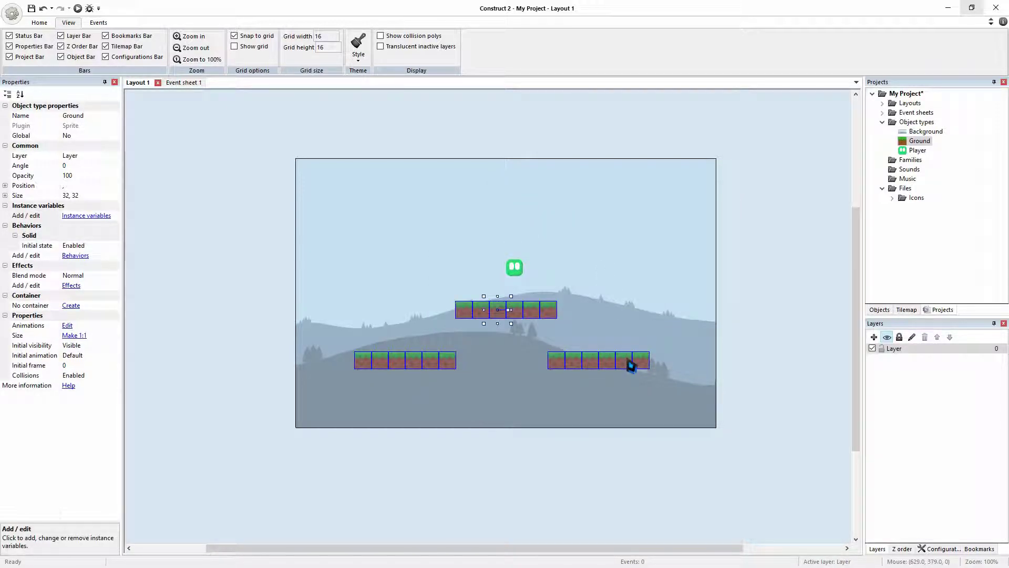
# - Preview the layout in the browser and test the Player by moving it sideways and jumping between the platforms
pyautogui.click(417, 451)
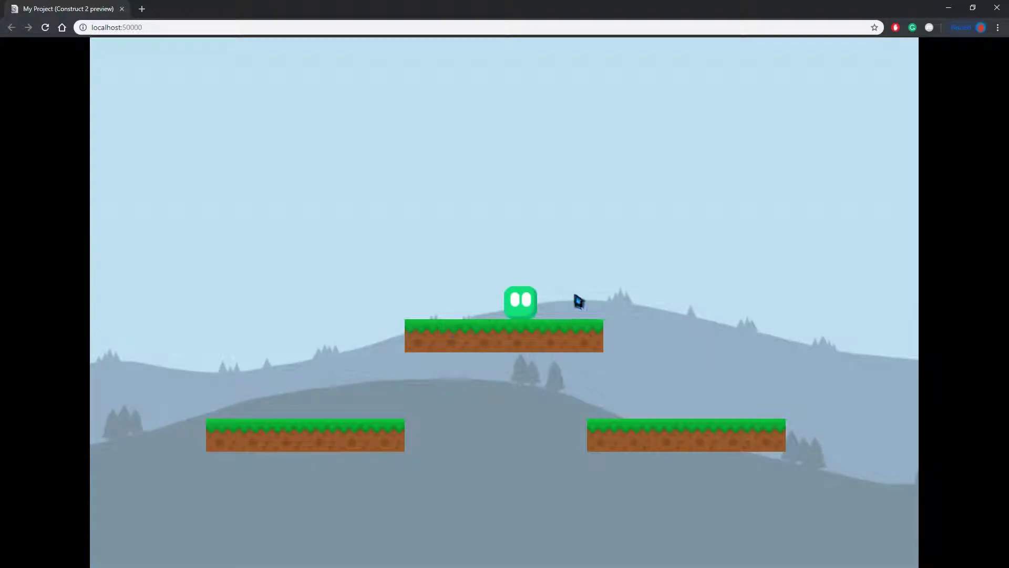
pyautogui.press('Right')
pyautogui.press('Up')
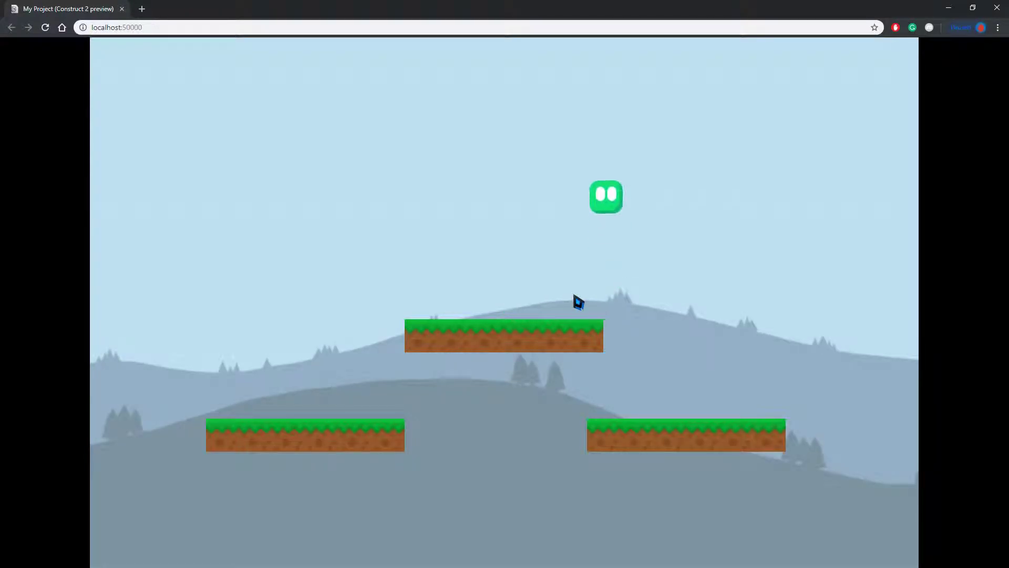
pyautogui.press('Up')
pyautogui.press('Left')
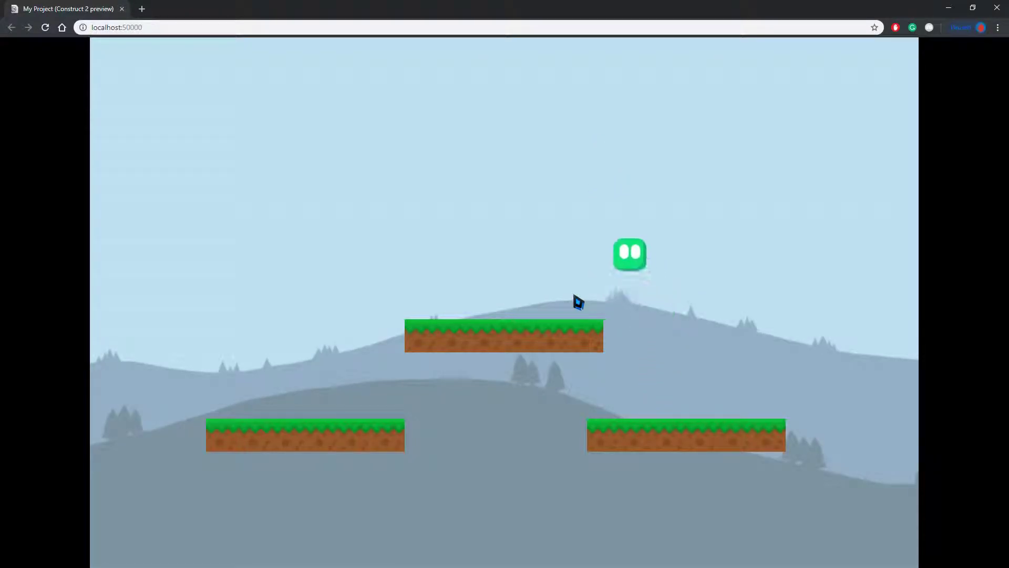
pyautogui.press('Up')
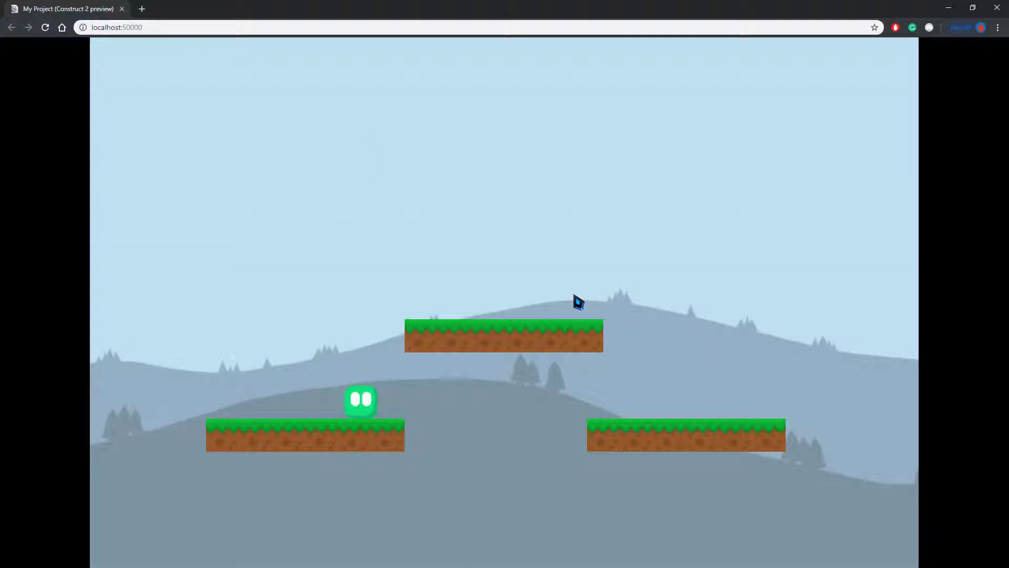